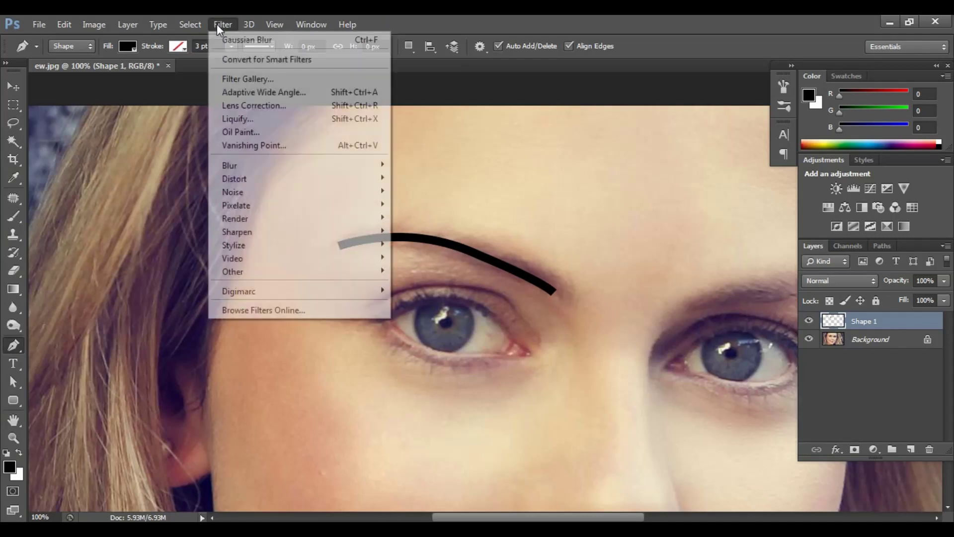
Draw Shape 1, a 3 pt black curved stroke tracing the left eyebrow's crease.
mouse_move(235, 165)
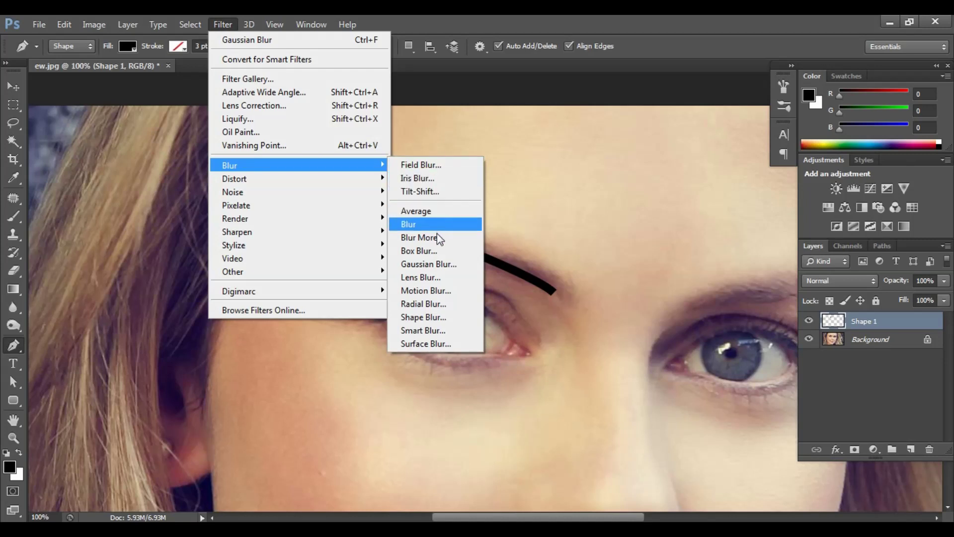
left_click(435, 263)
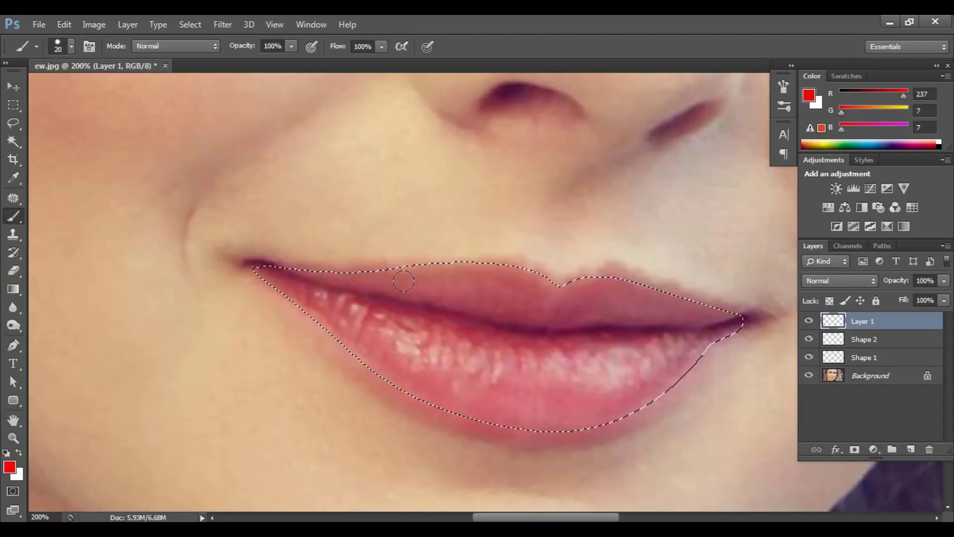
key("bracketright")
key("bracketright")
key("bracketright")
key("bracketright")
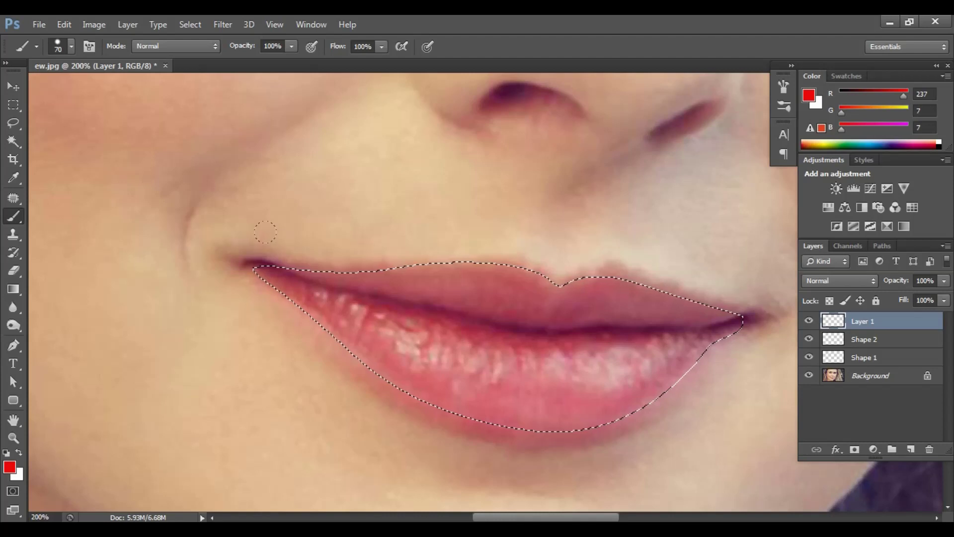
mouse_move(264, 229)
left_mouse_down()
mouse_move(480, 309)
mouse_move(628, 319)
mouse_move(661, 373)
mouse_move(441, 343)
mouse_move(355, 366)
left_mouse_up()
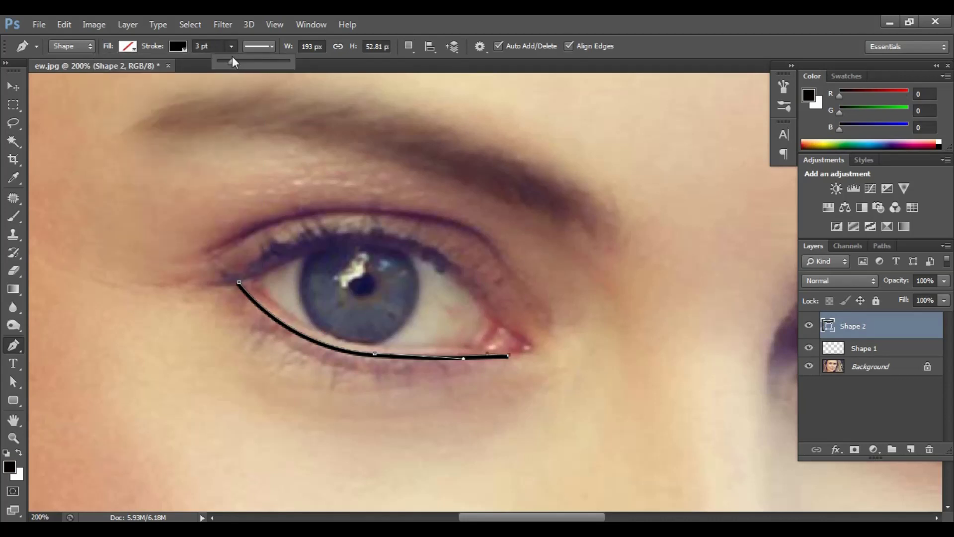
left_click_drag(232, 55, 235, 60)
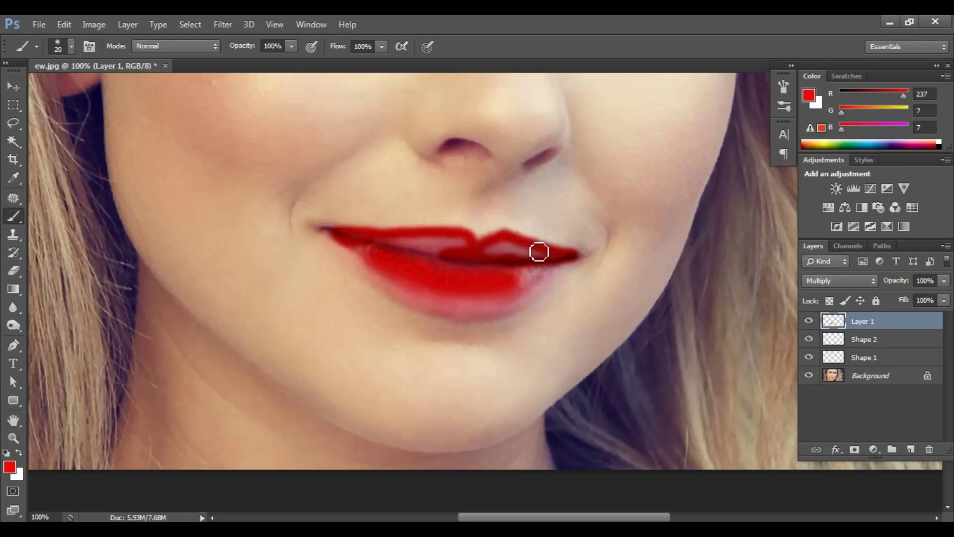
mouse_move(539, 252)
left_mouse_down()
mouse_move(502, 260)
mouse_move(510, 247)
mouse_move(446, 247)
mouse_move(508, 260)
mouse_move(378, 252)
mouse_move(408, 247)
mouse_move(375, 262)
mouse_move(335, 237)
mouse_move(470, 304)
mouse_move(391, 275)
mouse_move(457, 300)
mouse_move(550, 263)
mouse_move(497, 299)
mouse_move(429, 304)
mouse_move(352, 255)
left_mouse_up()
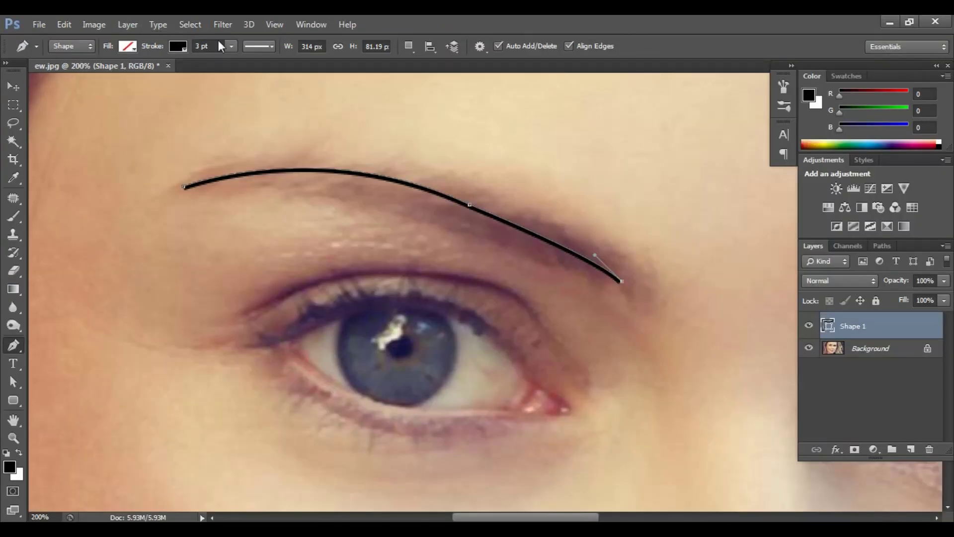
Increase the eyebrow stroke width with the options-bar slider.
left_click(231, 46)
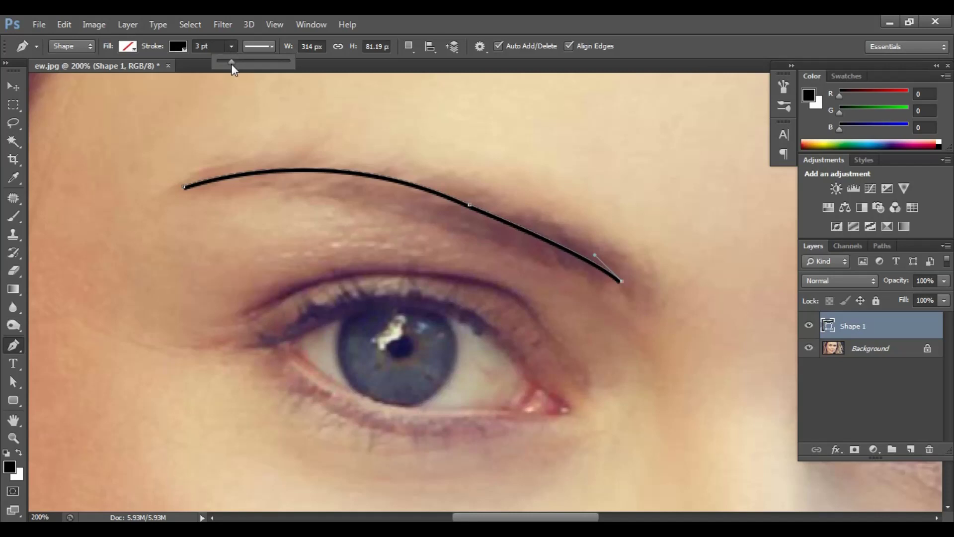
left_click_drag(231, 62, 242, 68)
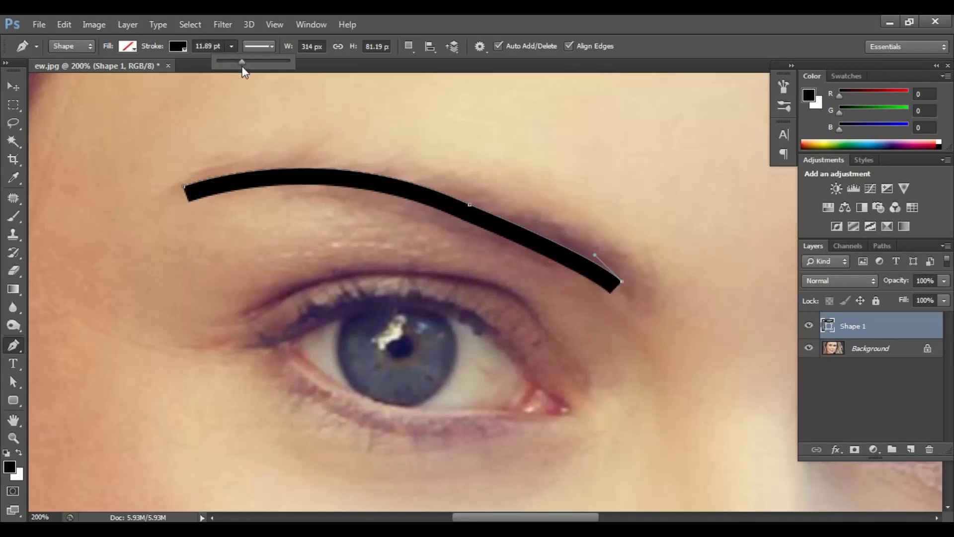
left_click(608, 16)
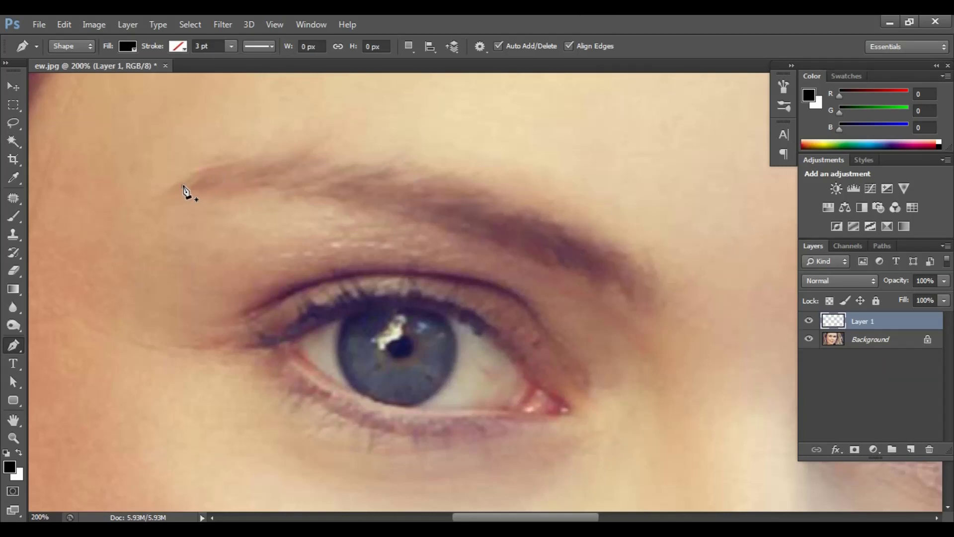
Redraw the eyebrow path with curved anchor points along the brow.
left_click(183, 186)
left_click_drag(470, 204, 649, 306)
left_click(621, 281)
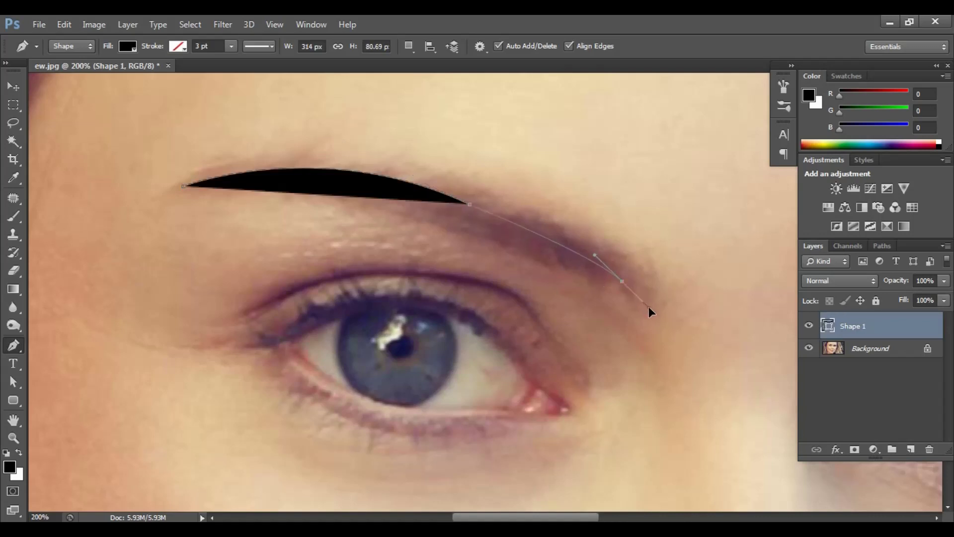
left_click(622, 281, "alt")
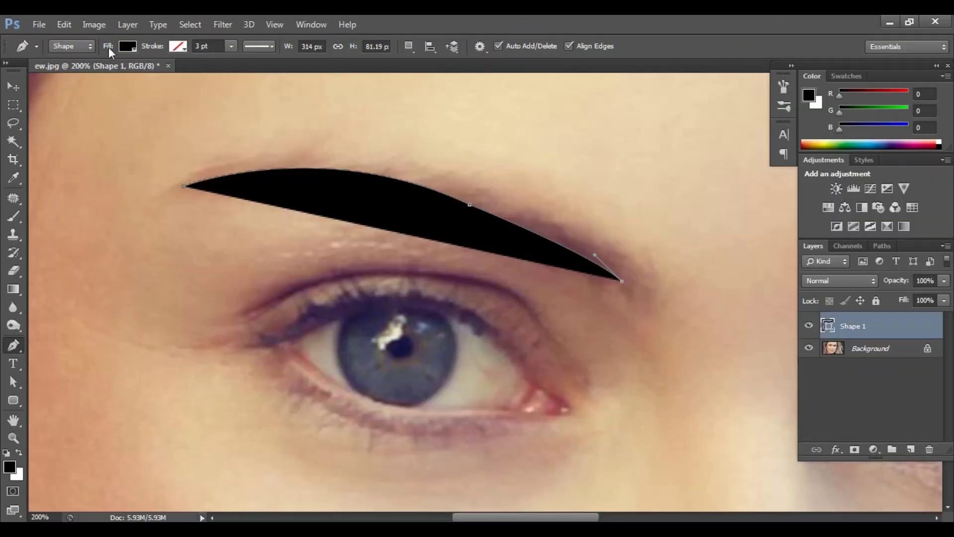
Give the eyebrow shape no fill and a solid black stroke.
left_click(120, 45)
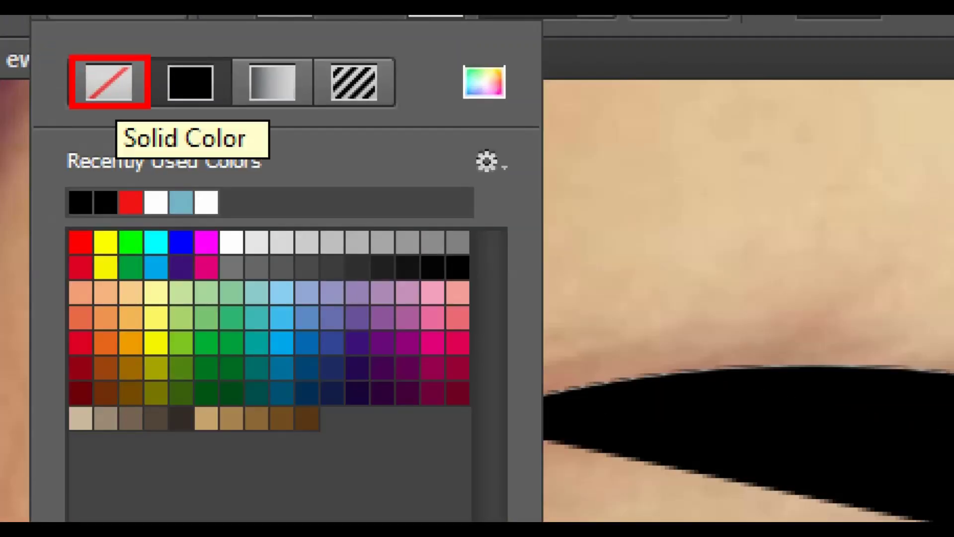
key("Escape")
left_click(126, 47)
left_click(68, 74)
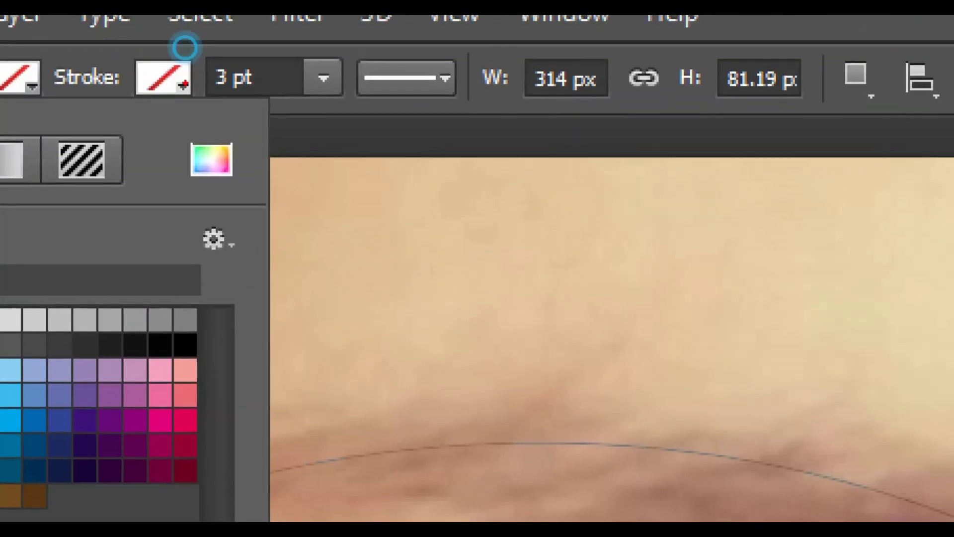
key("Escape")
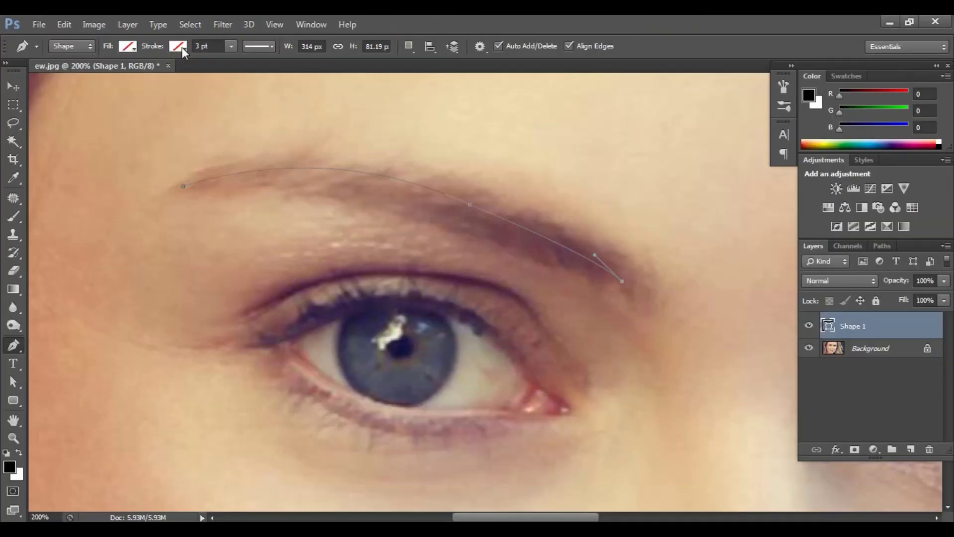
left_click(180, 47)
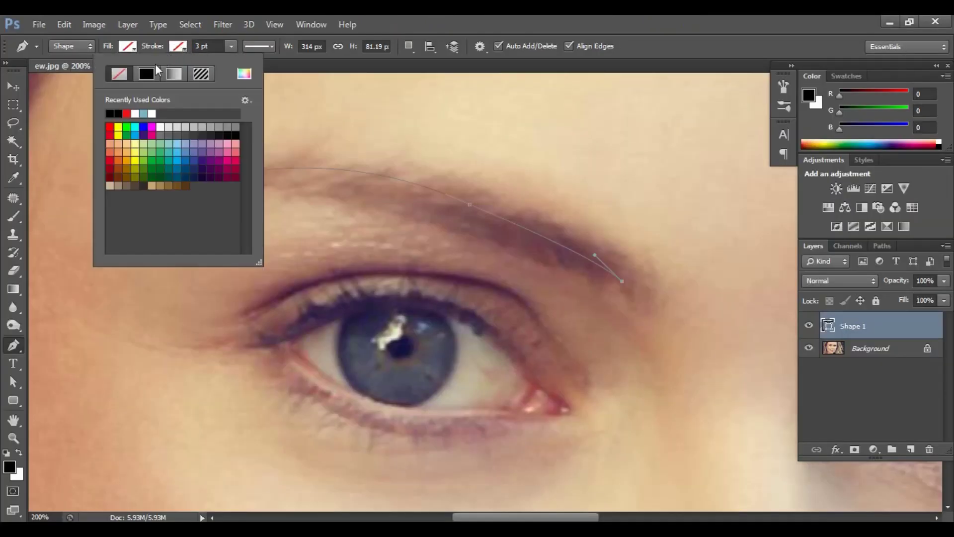
left_click(145, 74)
left_click(585, 64)
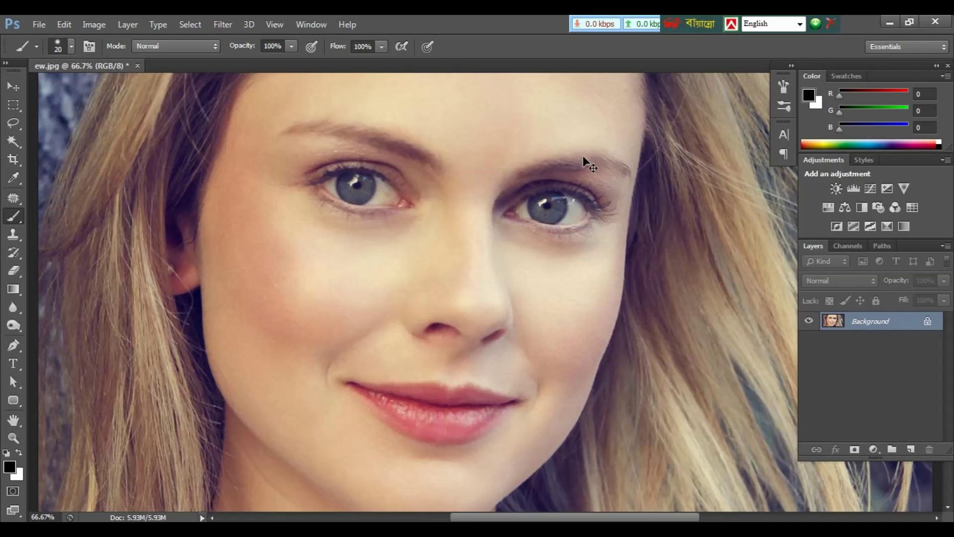
key("ctrl+plus")
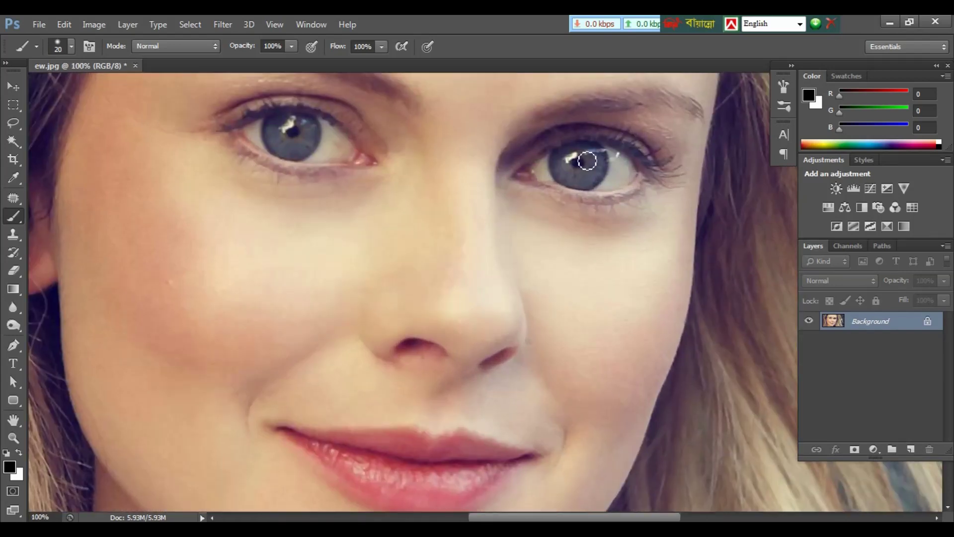
Zoom to 200% and pan to centre the left eye and eyebrow.
key("ctrl+plus")
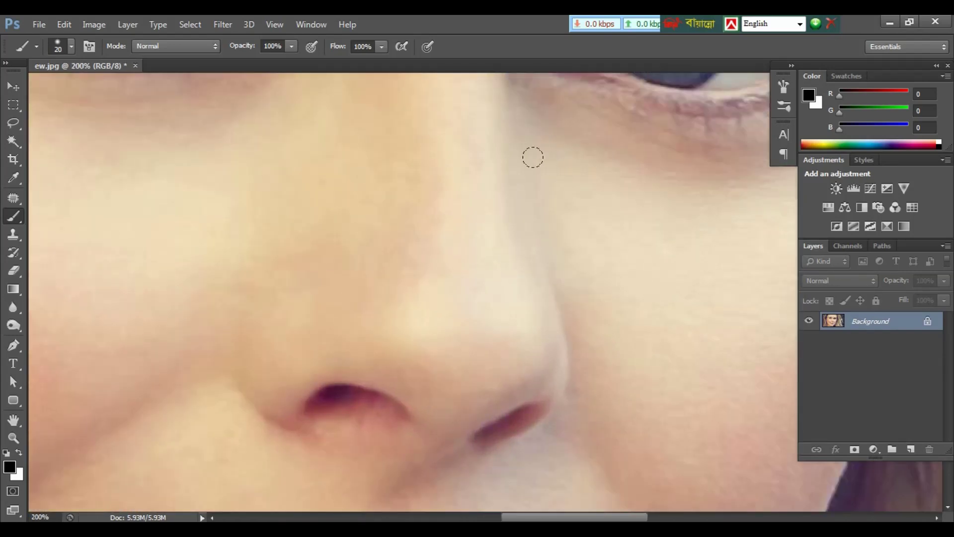
key("ctrl+plus")
mouse_move(567, 318)
left_mouse_down()
mouse_move(581, 335)
mouse_move(483, 251)
mouse_move(575, 407)
mouse_move(587, 380)
left_mouse_up()
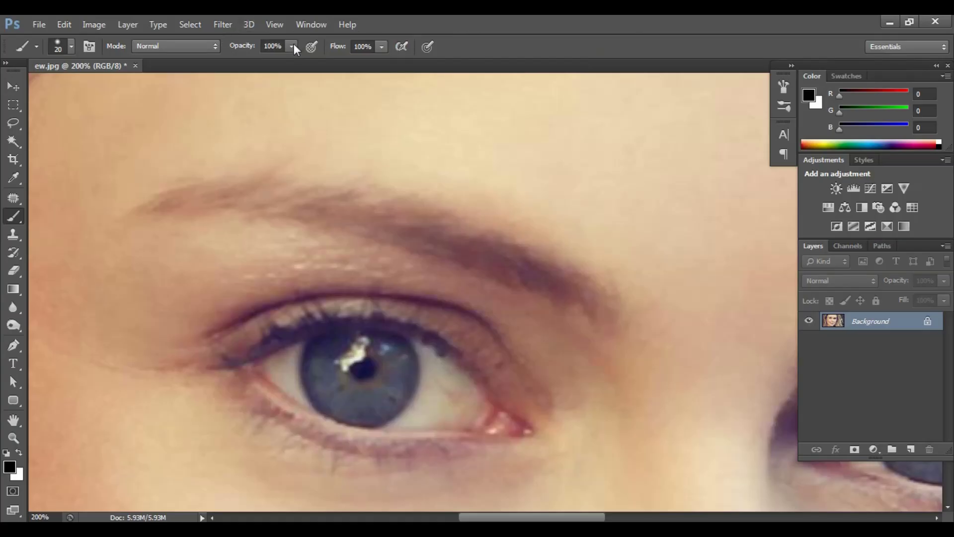
Set the brush to 23% opacity, 21% flow and Normal blend mode.
left_click(293, 46)
left_click(241, 60)
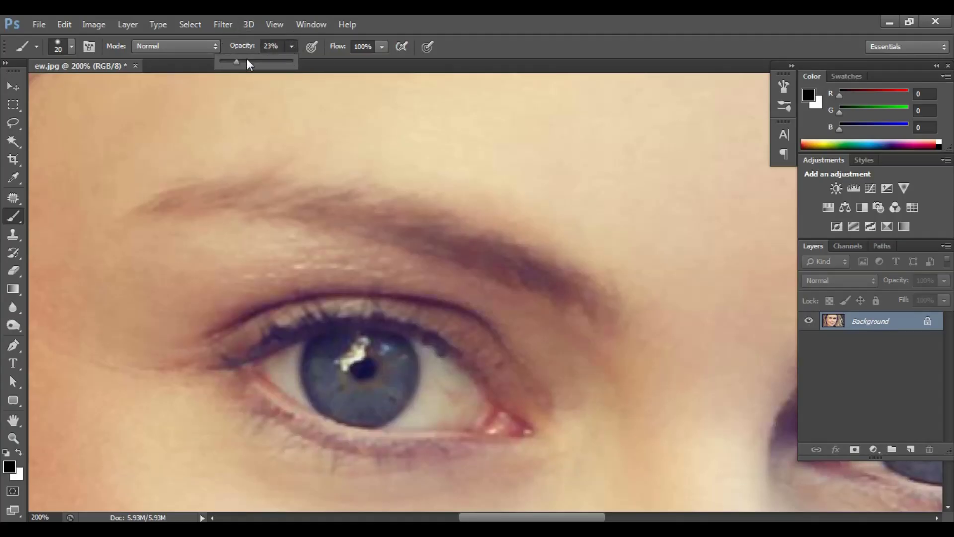
left_click(383, 49)
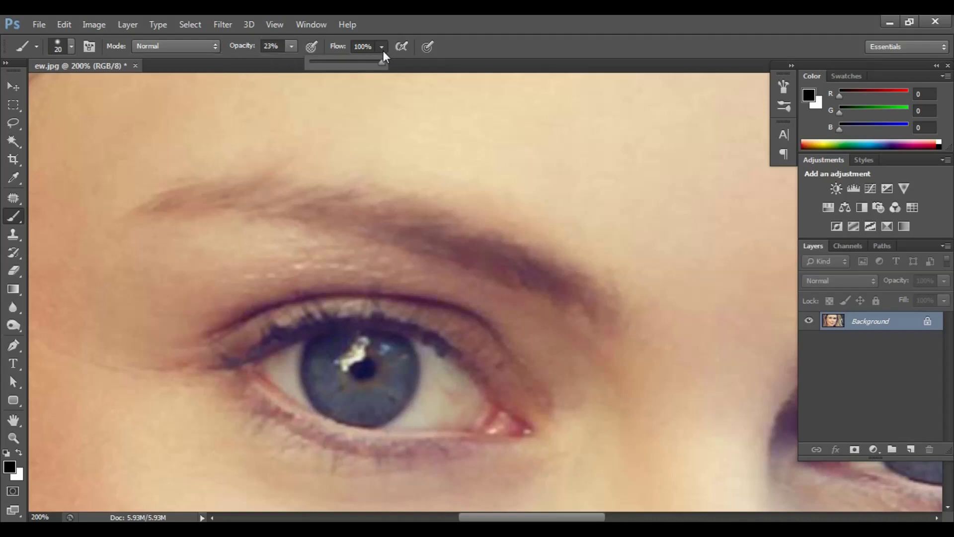
left_click(333, 63)
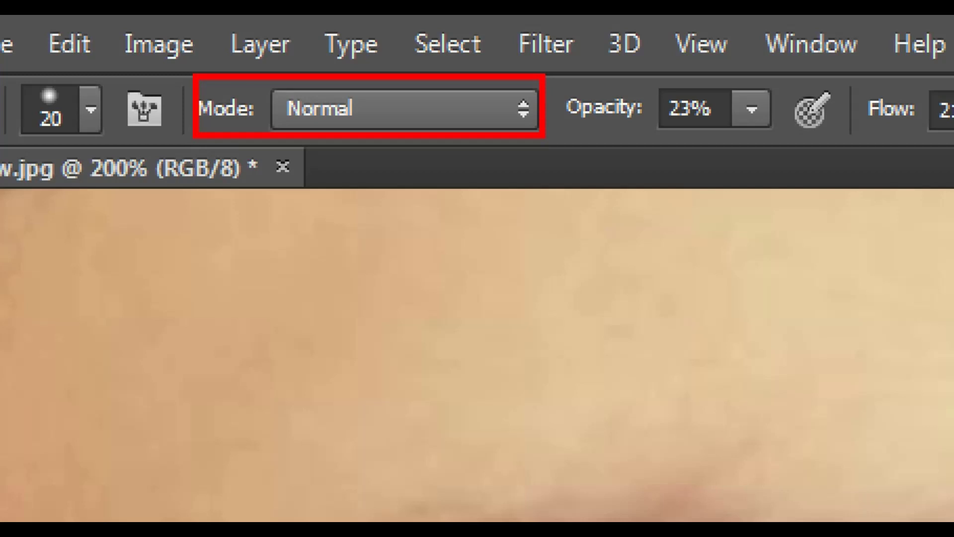
key("shift+alt+o")
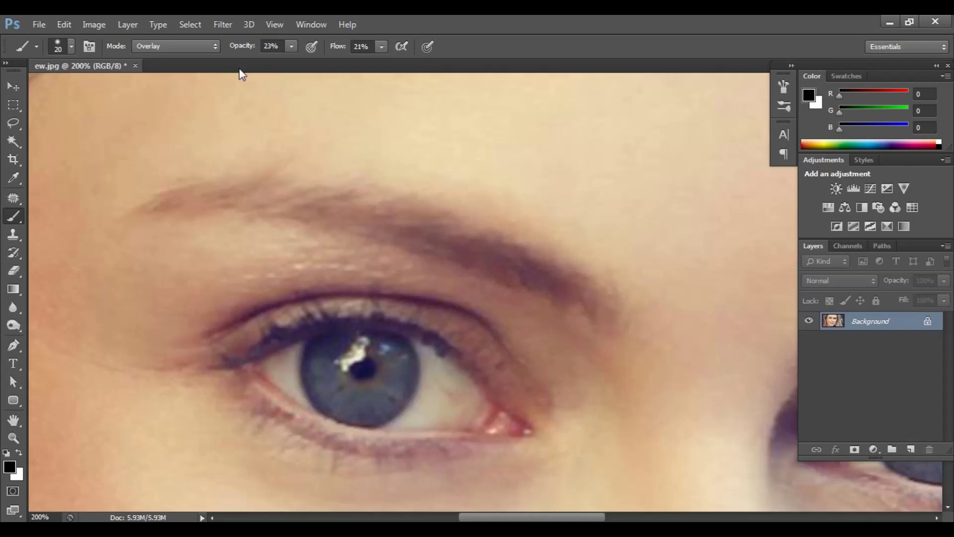
left_click(216, 49)
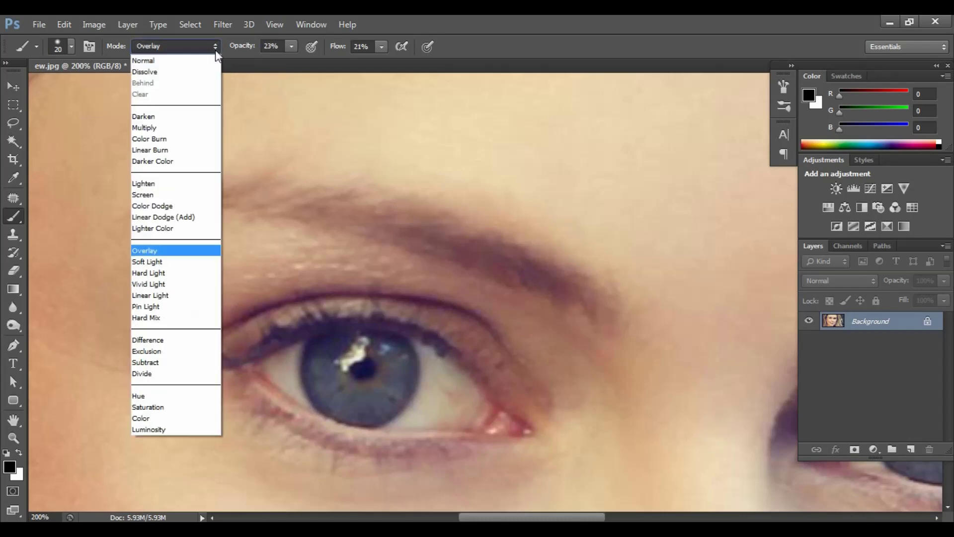
left_click(176, 61)
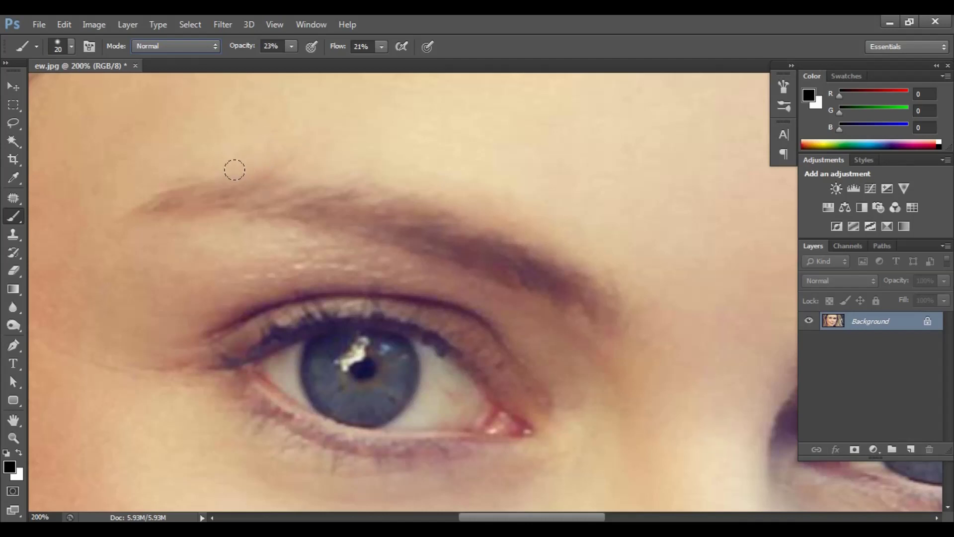
Choose a soft round brush tip from the Brush Preset picker.
left_click(70, 43)
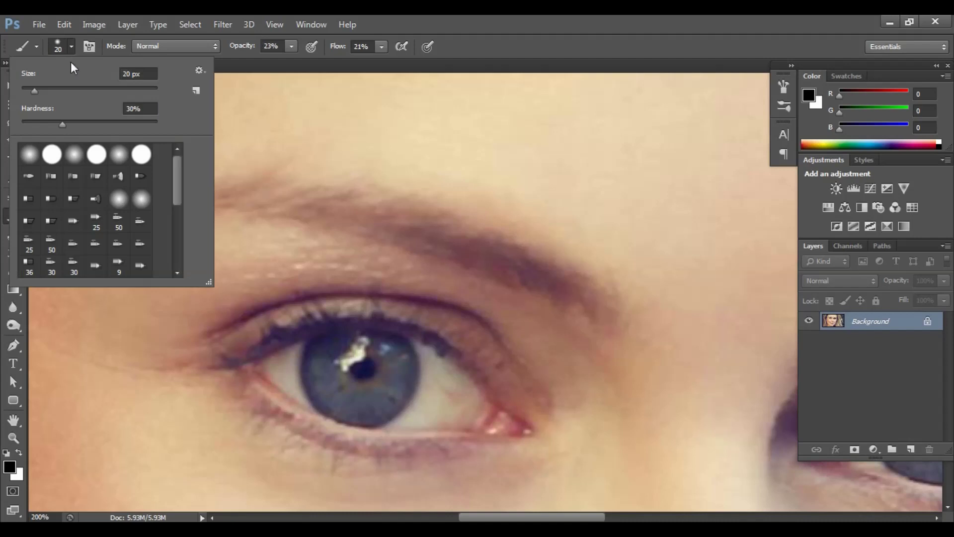
left_click(32, 157)
left_click(473, 18)
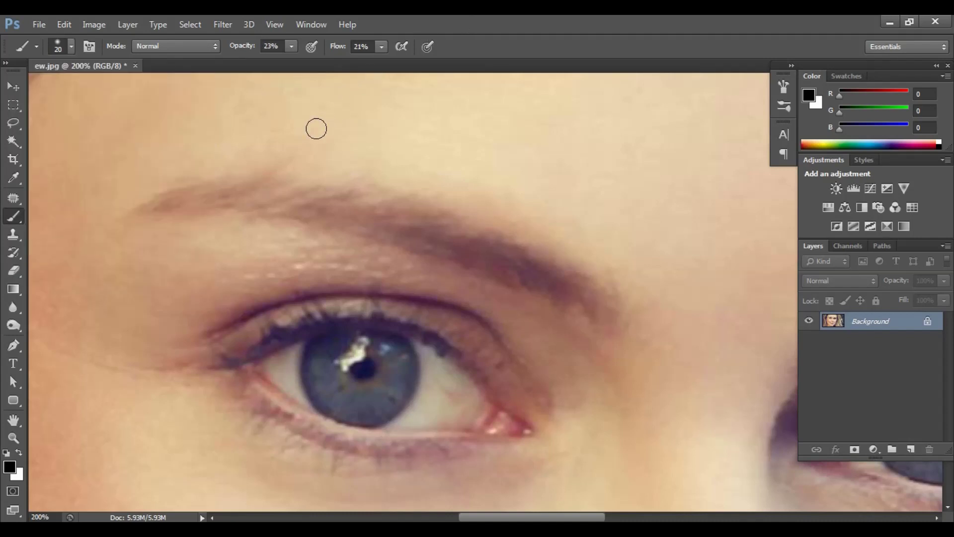
Darken the inner left eyebrow and paint soft eyeliner along the lower lid.
mouse_move(178, 200)
left_mouse_down()
mouse_move(288, 204)
mouse_move(213, 184)
mouse_move(353, 229)
mouse_move(312, 194)
mouse_move(165, 201)
mouse_move(273, 201)
mouse_move(452, 230)
mouse_move(578, 285)
mouse_move(290, 193)
mouse_move(327, 197)
mouse_move(219, 183)
mouse_move(214, 204)
left_mouse_up()
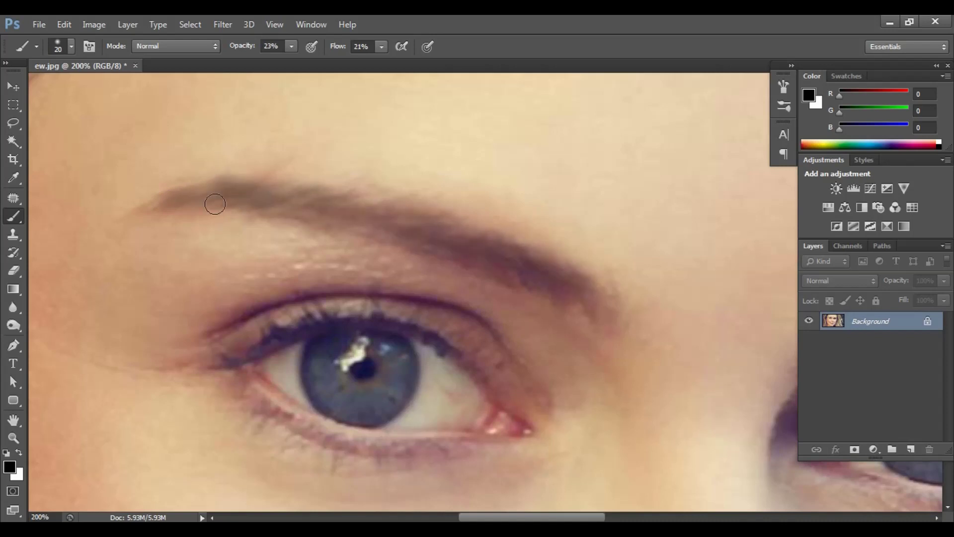
scroll(298, 209, "down", 3)
mouse_move(314, 174)
left_mouse_down()
mouse_move(228, 195)
mouse_move(232, 245)
mouse_move(297, 279)
mouse_move(493, 282)
mouse_move(258, 254)
mouse_move(327, 292)
mouse_move(411, 297)
mouse_move(480, 258)
mouse_move(385, 198)
mouse_move(318, 180)
mouse_move(234, 198)
mouse_move(239, 257)
left_mouse_up()
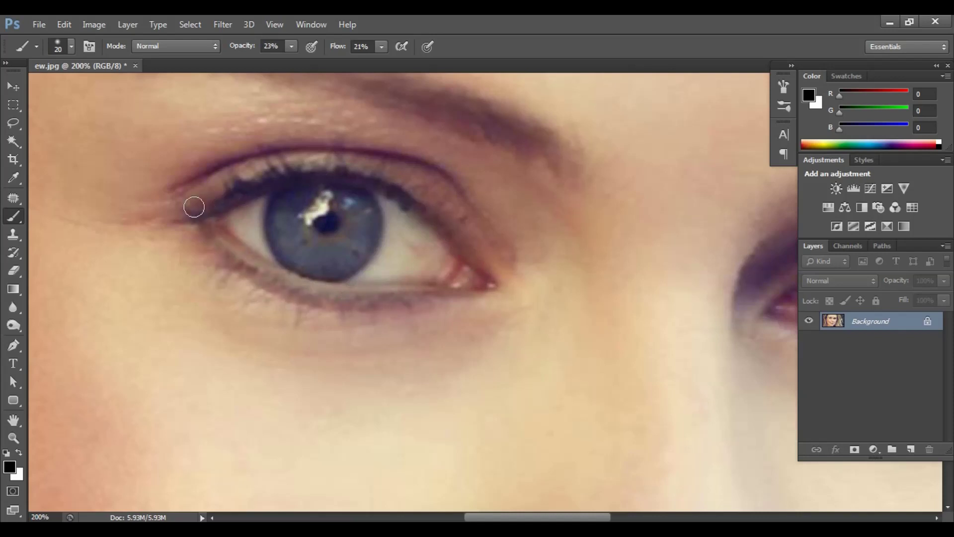
key("ctrl+minus")
key("ctrl+minus")
key("ctrl+minus")
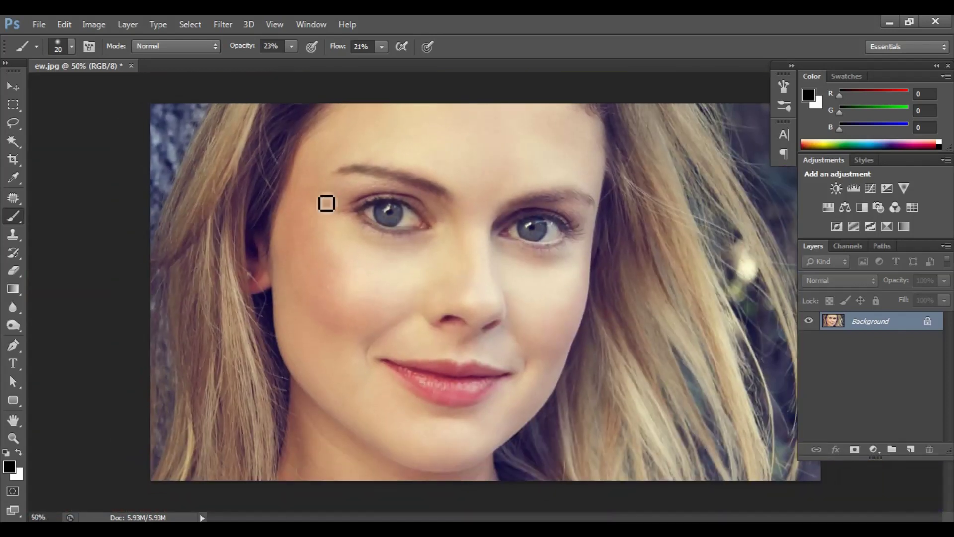
Add an empty Layer 1 above the Background layer.
key("ctrl+plus")
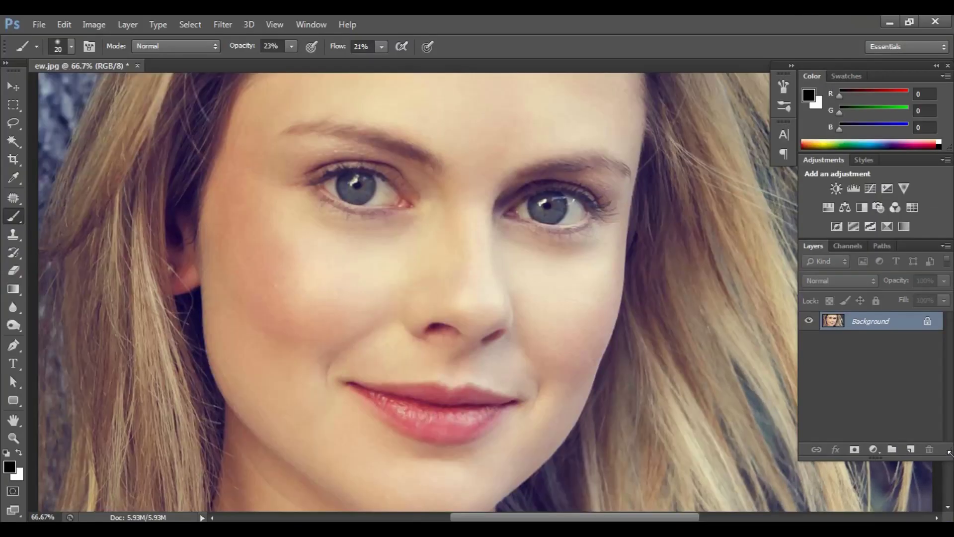
left_click(909, 450)
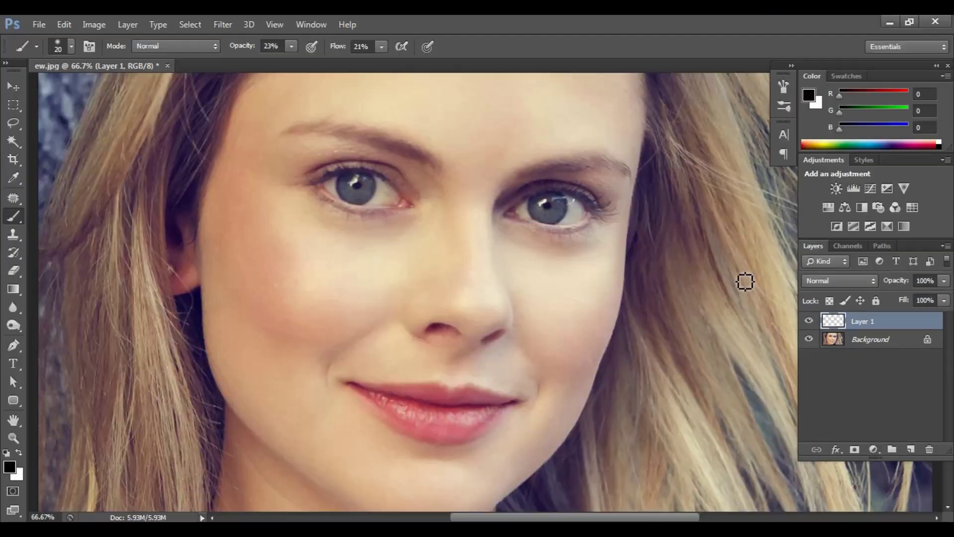
Zoom to 200% on the left eyebrow and select the Pen tool.
key("ctrl+plus")
key("ctrl+plus")
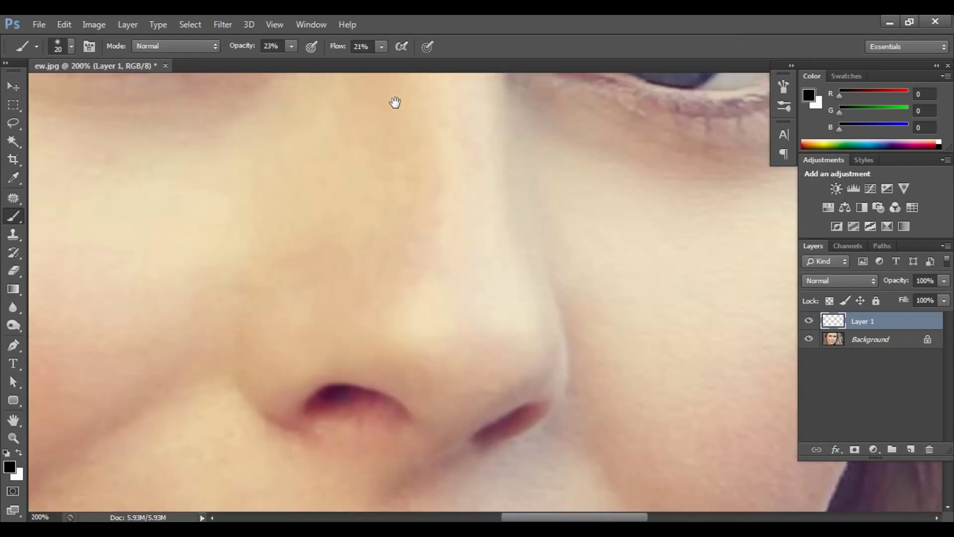
left_click_drag(395, 102, 562, 388)
left_click_drag(425, 222, 555, 338)
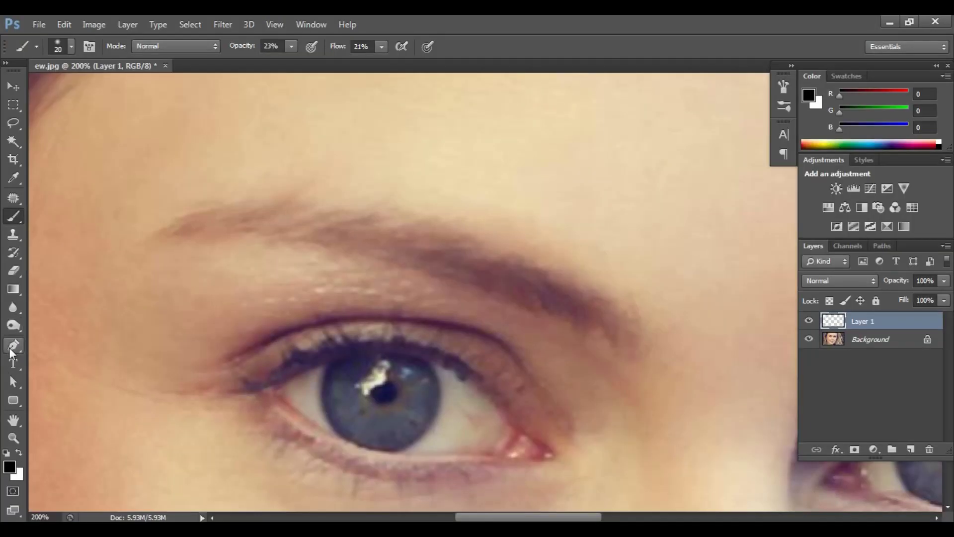
left_click(10, 349)
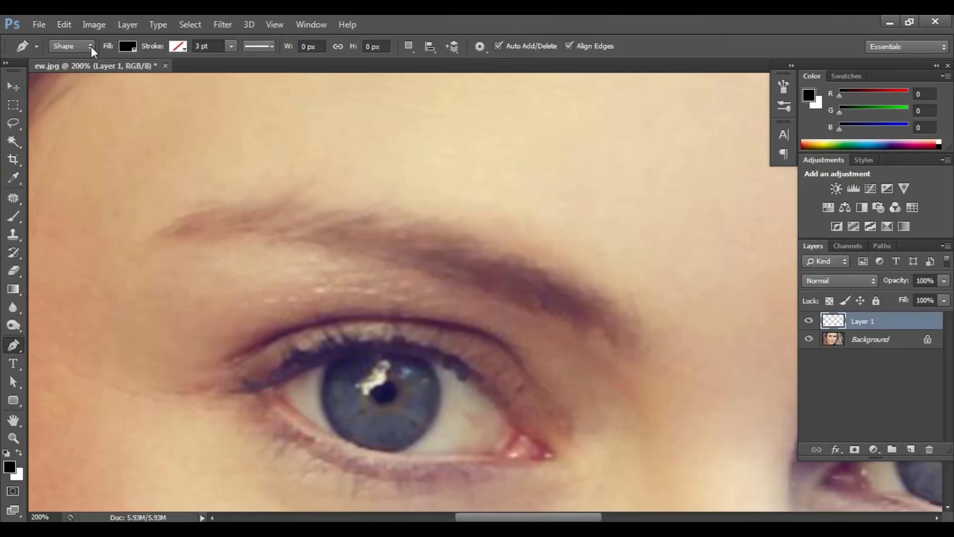
In Shape mode, trace a black-filled curved shape along the left eyebrow's top edge.
left_click(117, 83)
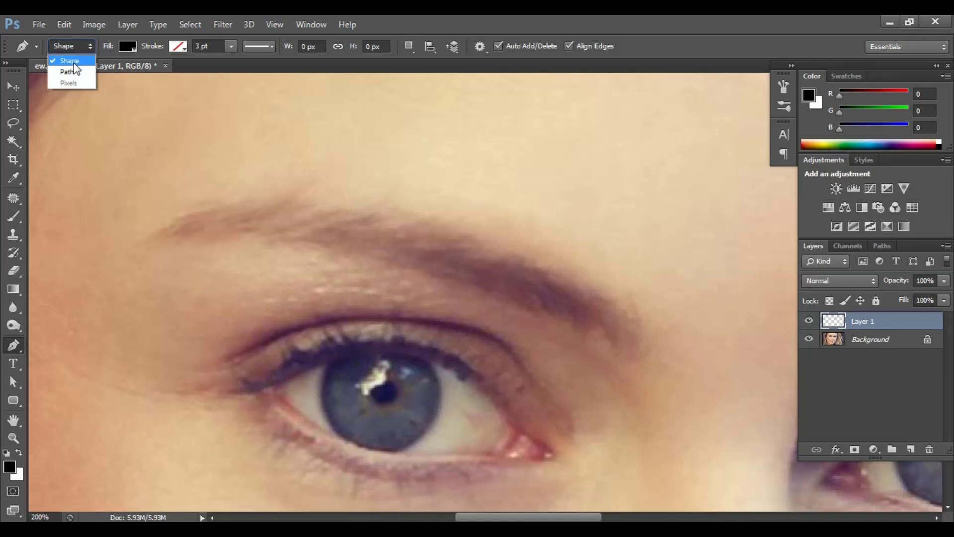
left_click(73, 61)
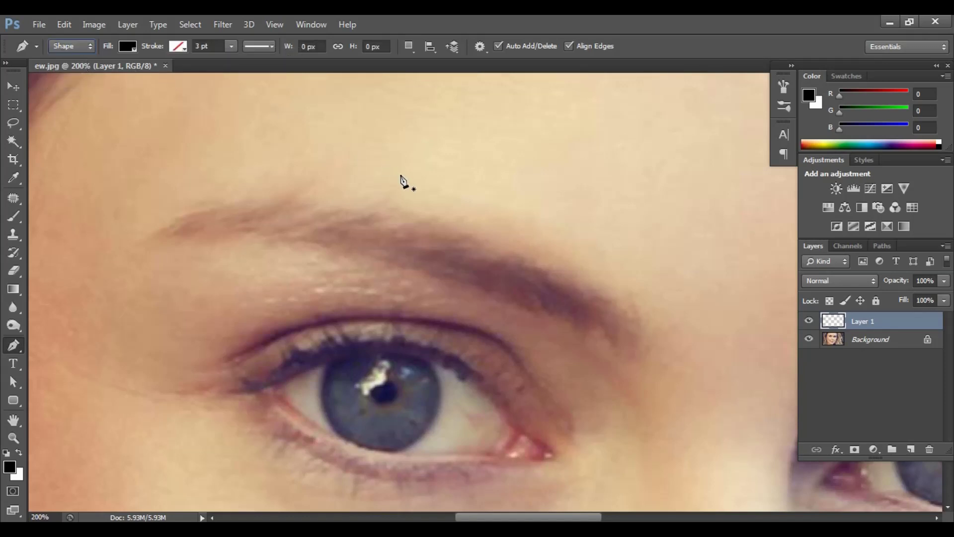
scroll(413, 151, "down", 2)
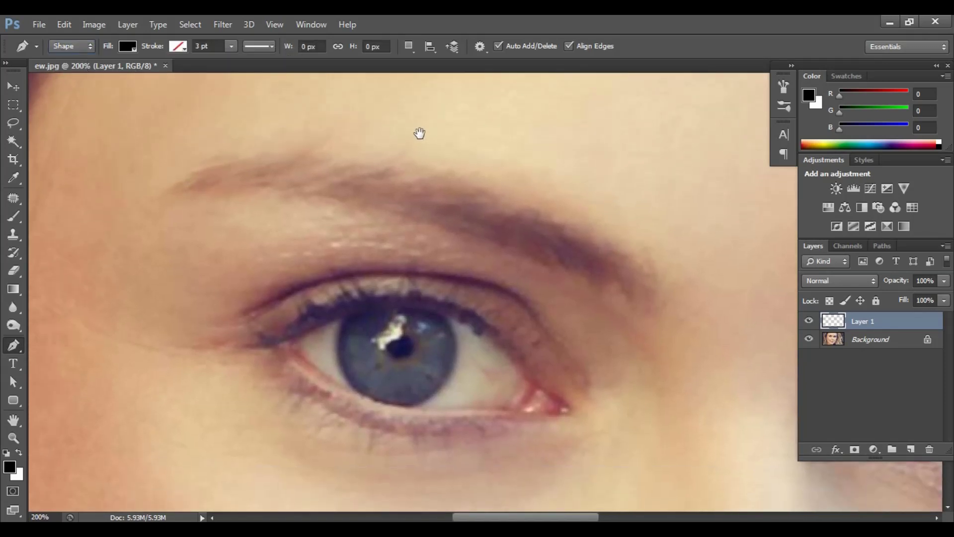
left_click(184, 187)
left_click_drag(470, 204, 616, 274)
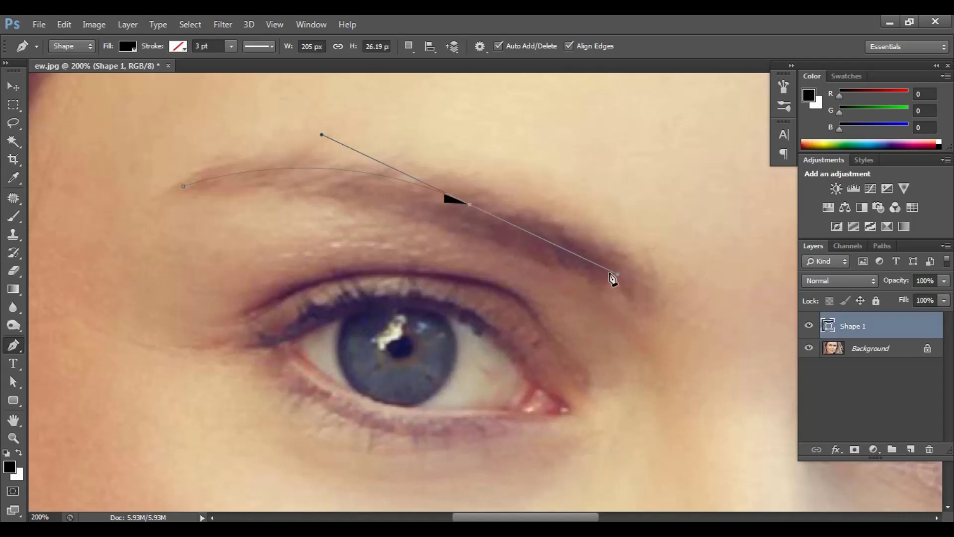
left_click(471, 206)
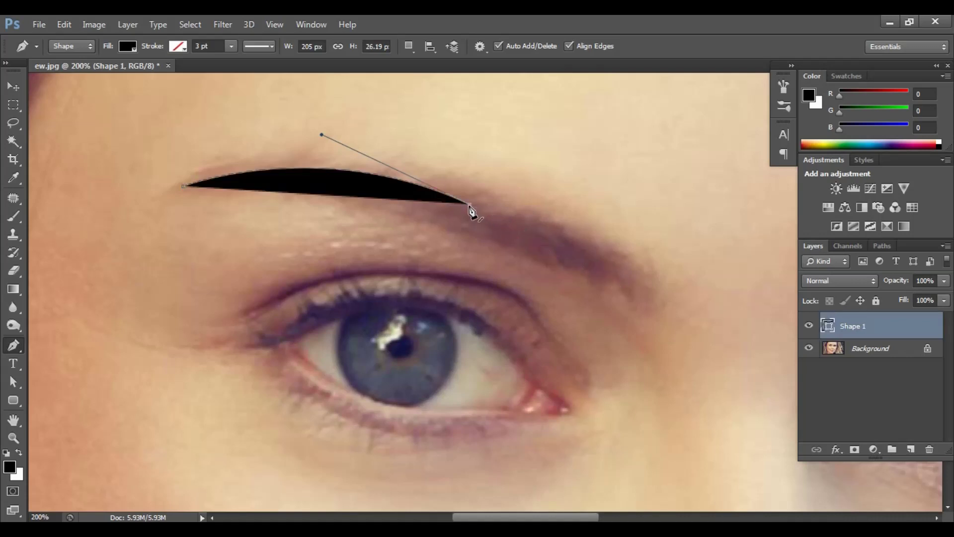
left_click_drag(621, 281, 648, 307)
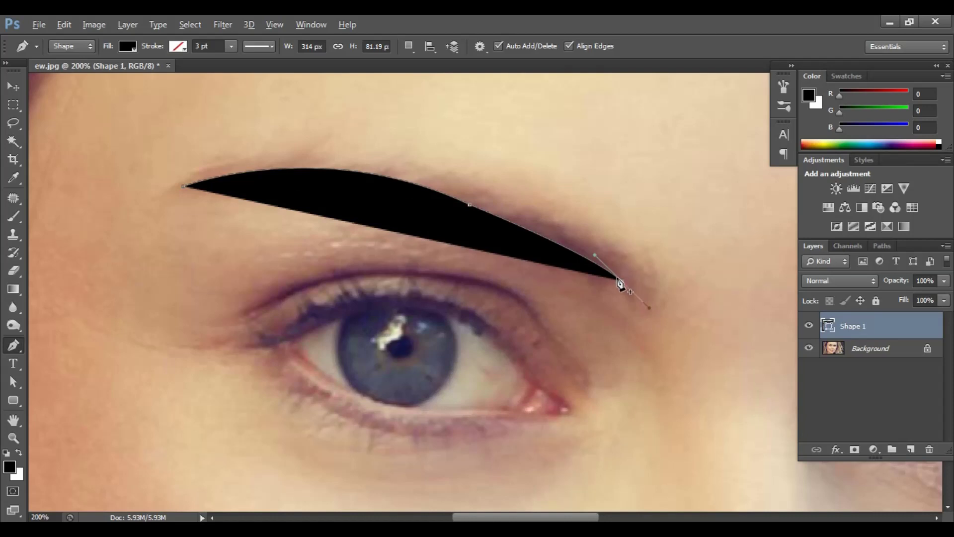
left_click(622, 282)
Open the Fill colour options for the eyebrow shape.
left_click(127, 46)
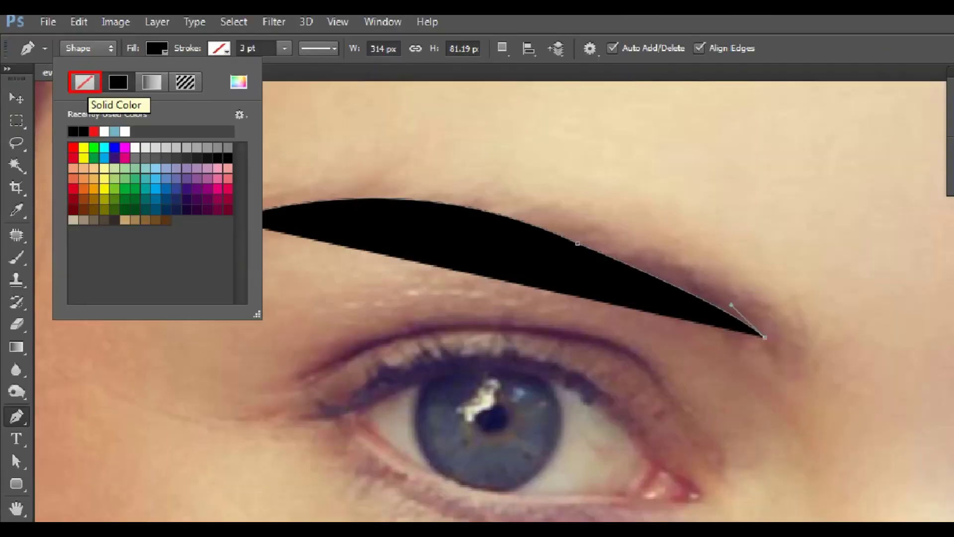
key("Escape")
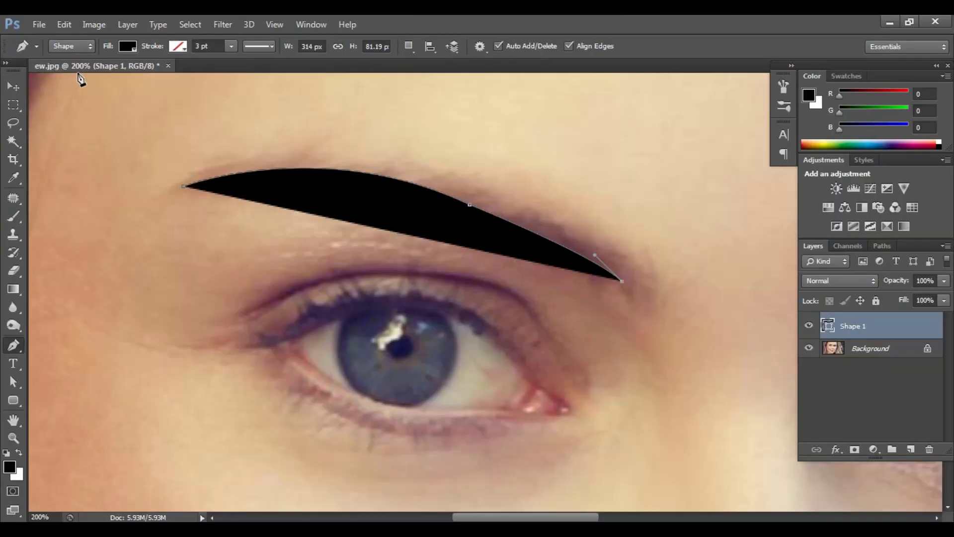
left_click(121, 49)
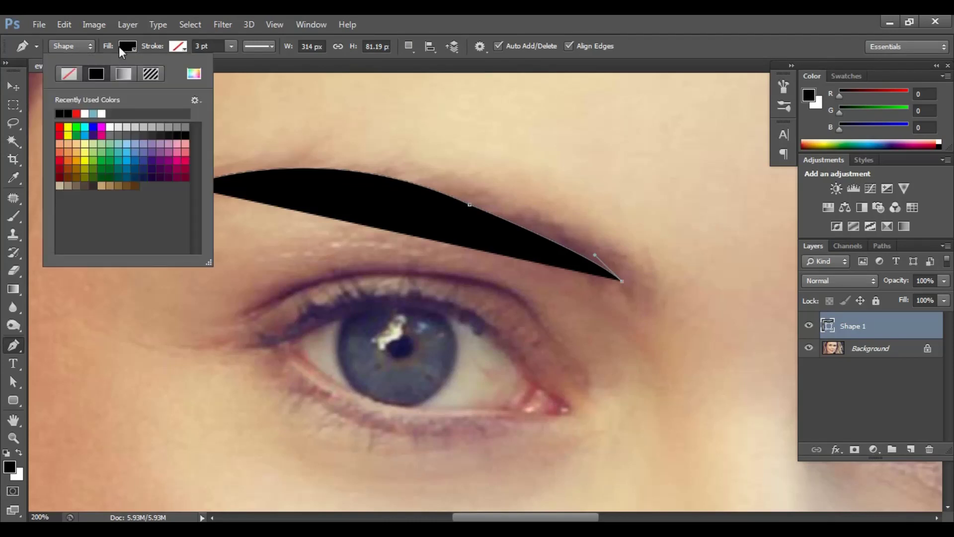
Set the eyebrow shape's fill to No Color and its stroke to solid black.
left_click(68, 74)
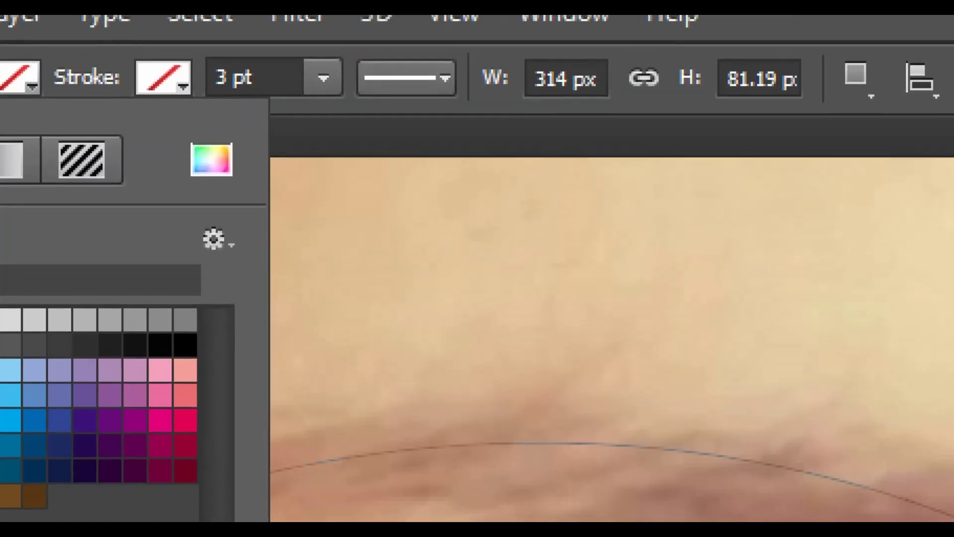
left_click(183, 38)
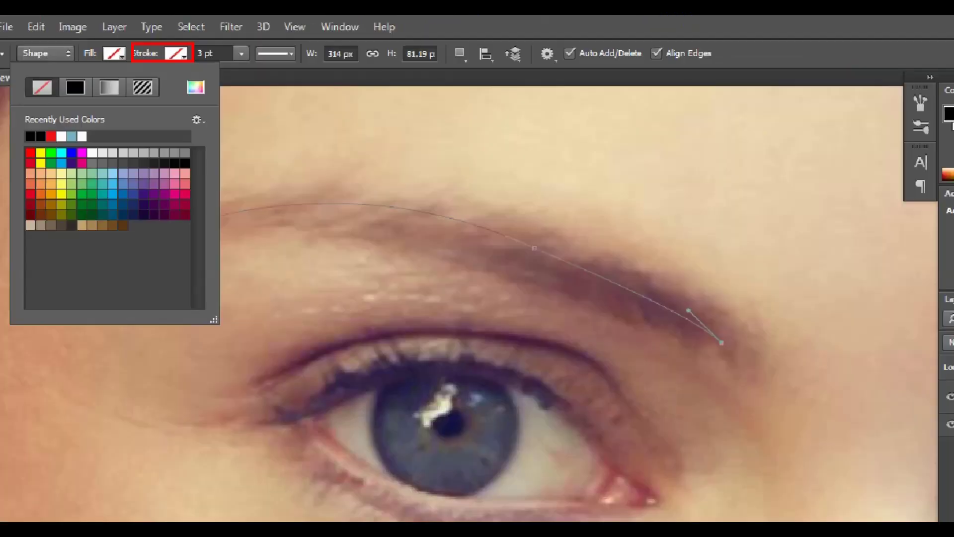
left_click(258, 73)
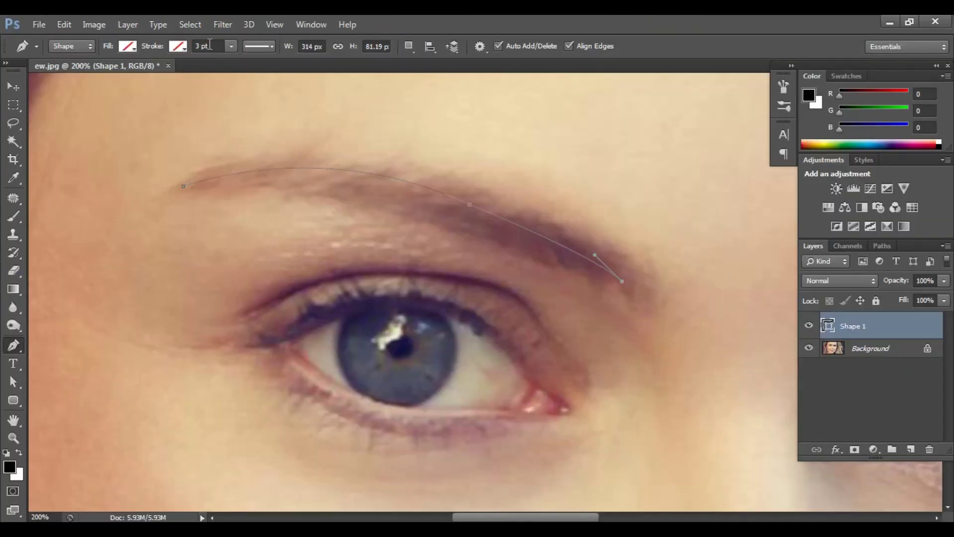
left_click(182, 46)
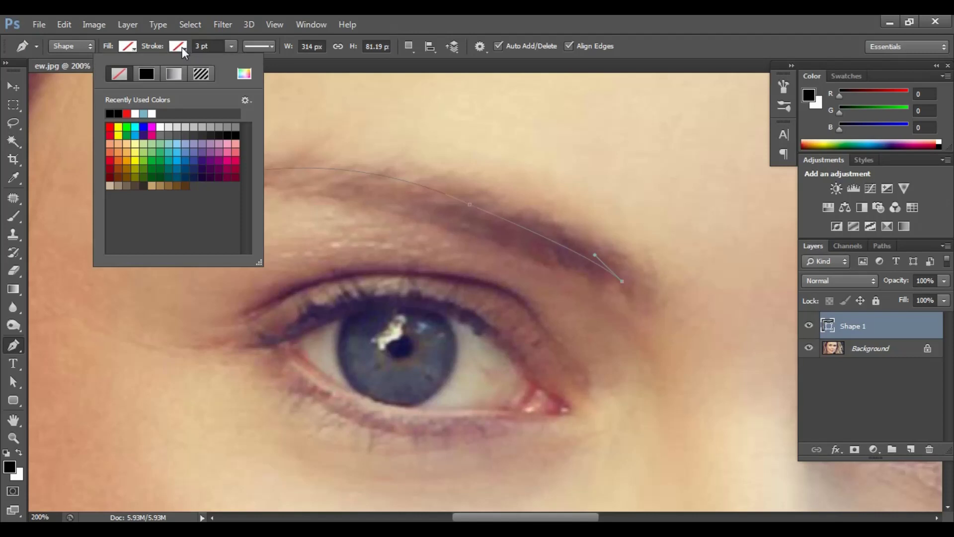
left_click(145, 74)
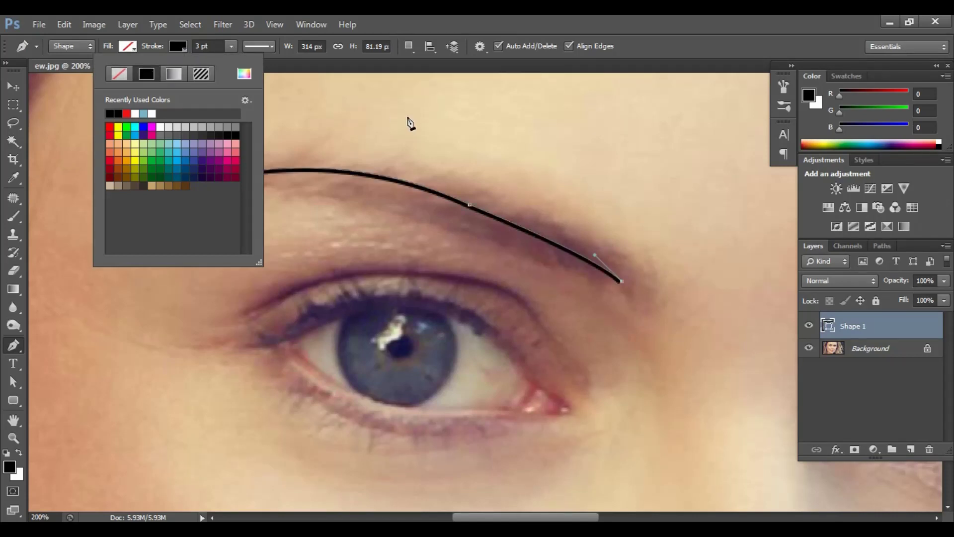
left_click(605, 17)
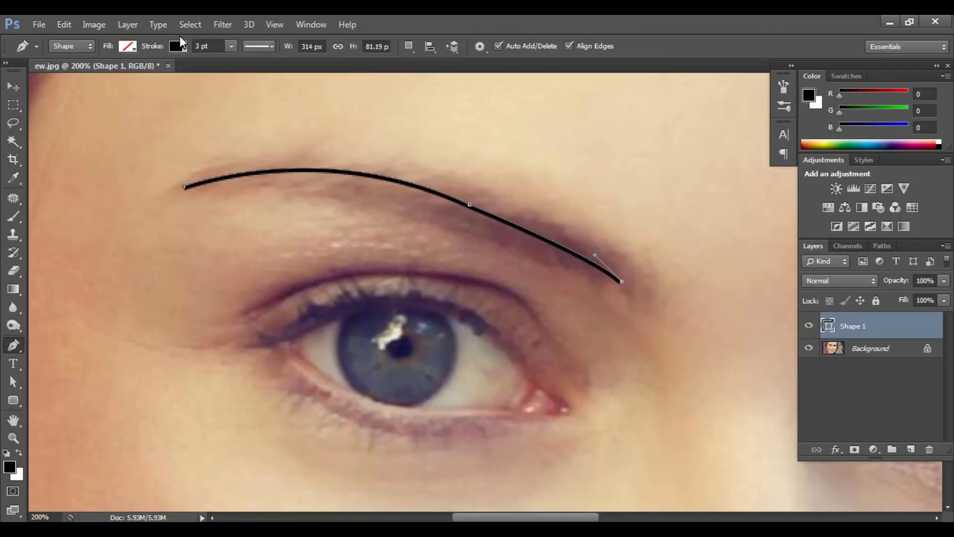
Thicken the eyebrow stroke to 11.89 pt, commit the path, and view at 100%.
left_click(231, 46)
left_click_drag(231, 64, 242, 66)
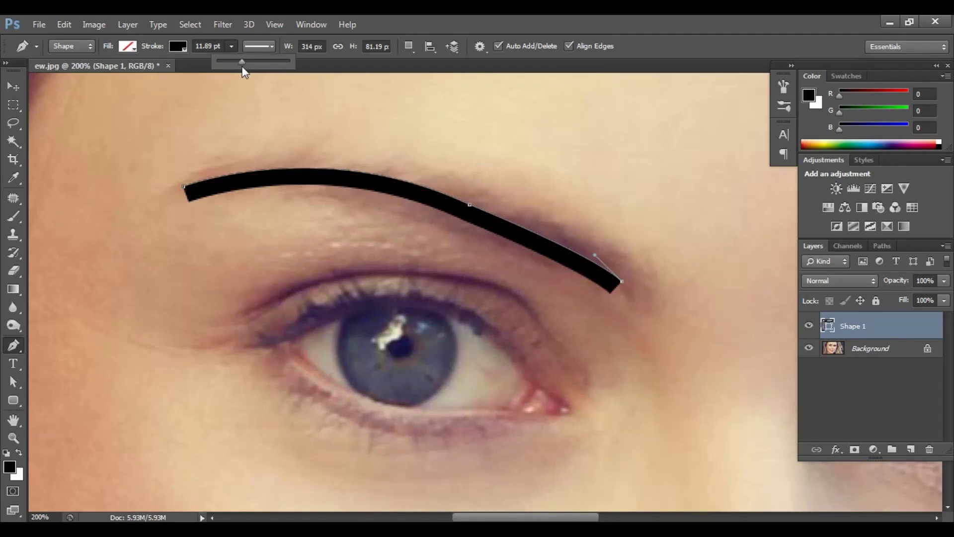
left_click(609, 16)
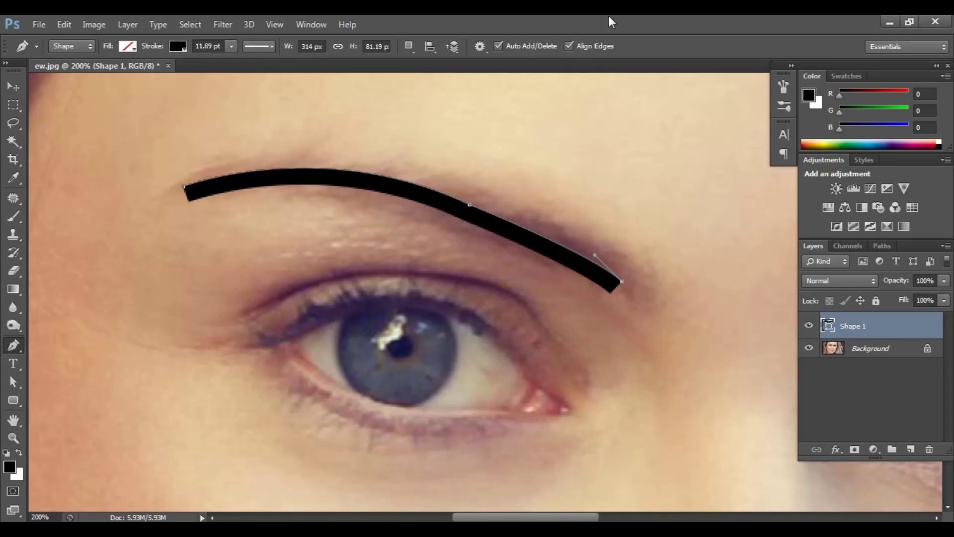
key("ctrl+minus")
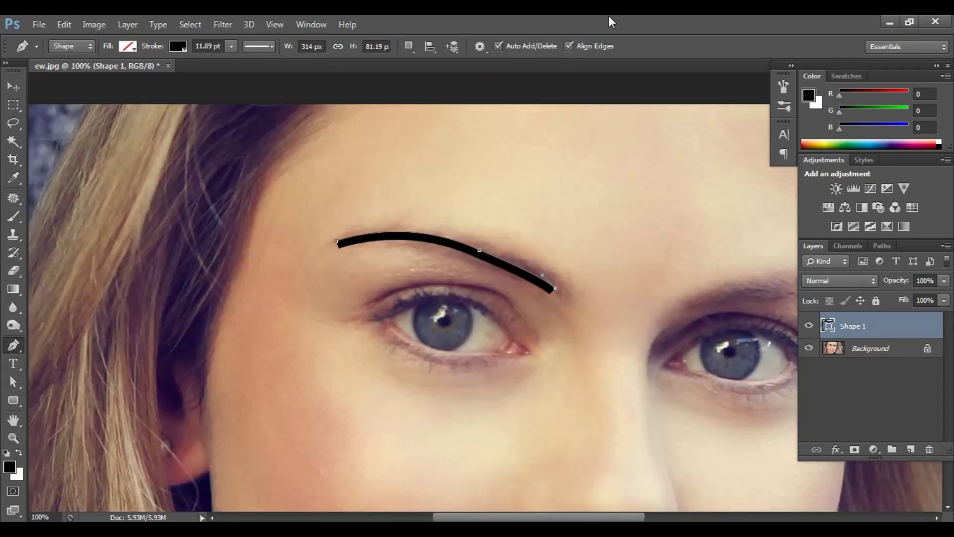
key("Return")
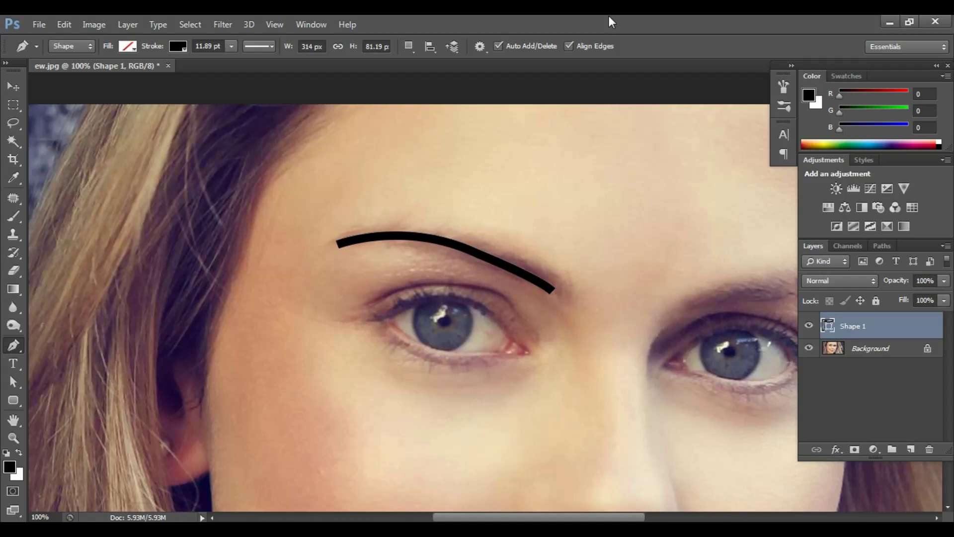
key("ctrl+plus")
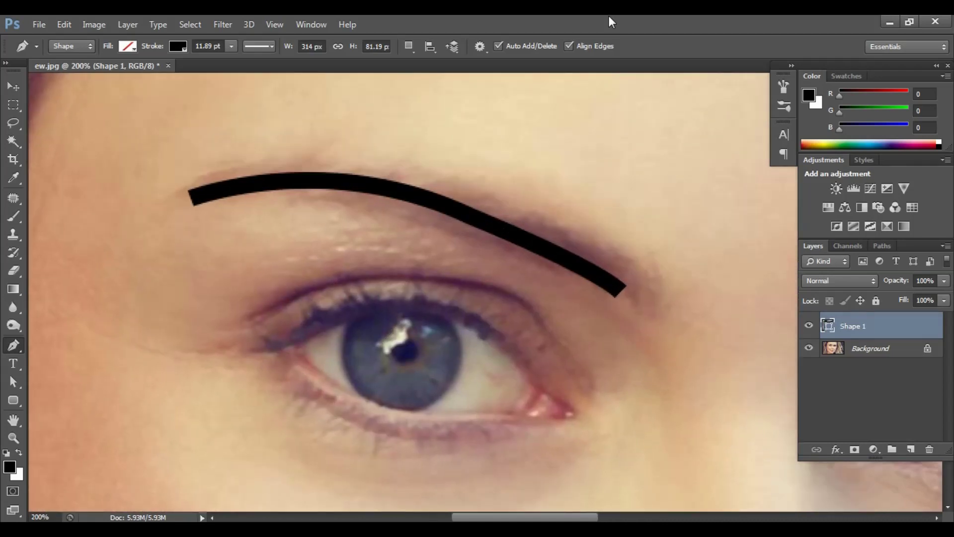
key("ctrl+minus")
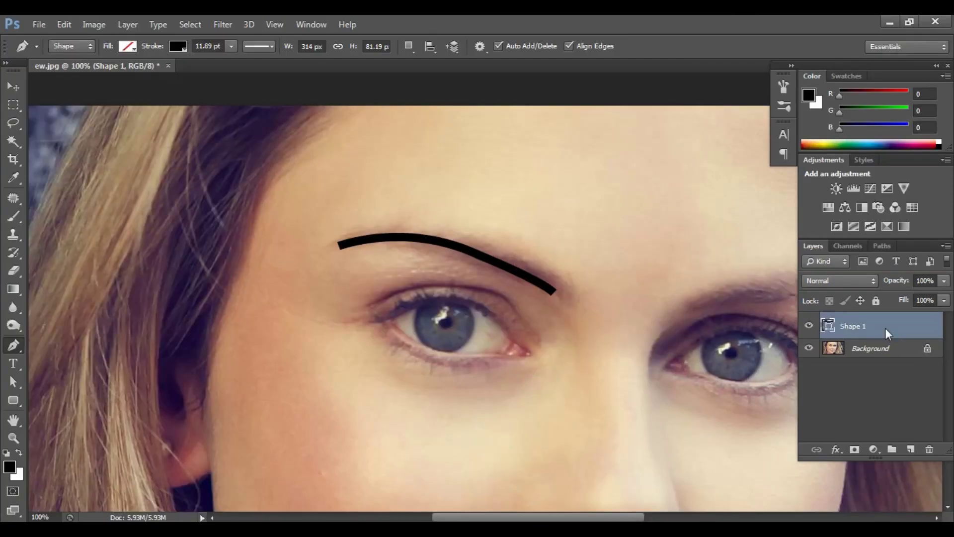
Rasterize the Shape 1 layer and soften the eyebrow stroke with a Gaussian Blur.
right_click(884, 327)
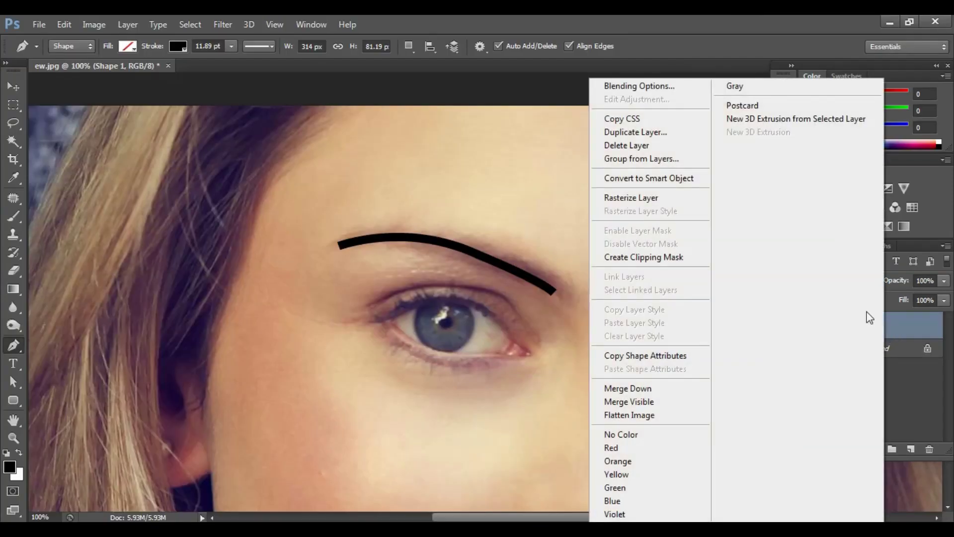
left_click(649, 199)
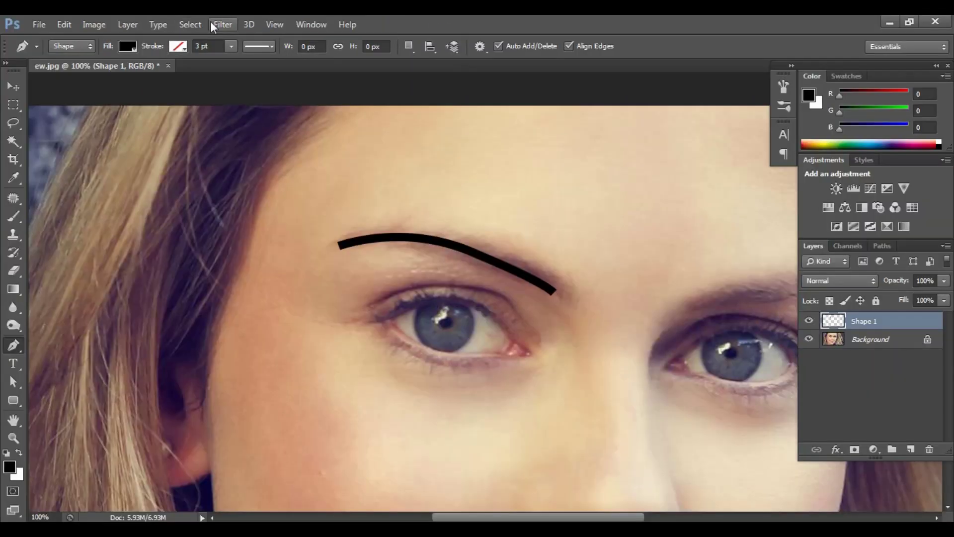
left_click(218, 25)
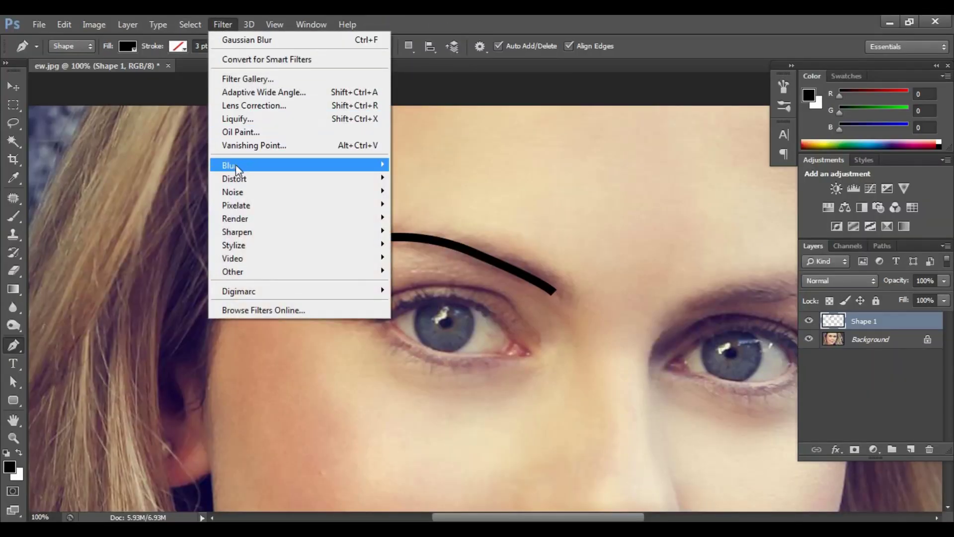
mouse_move(236, 165)
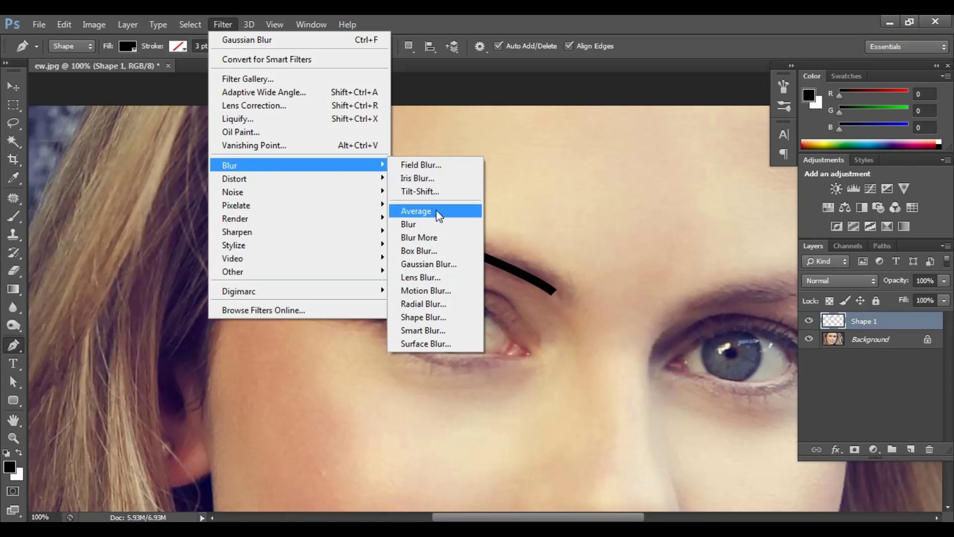
left_click(436, 264)
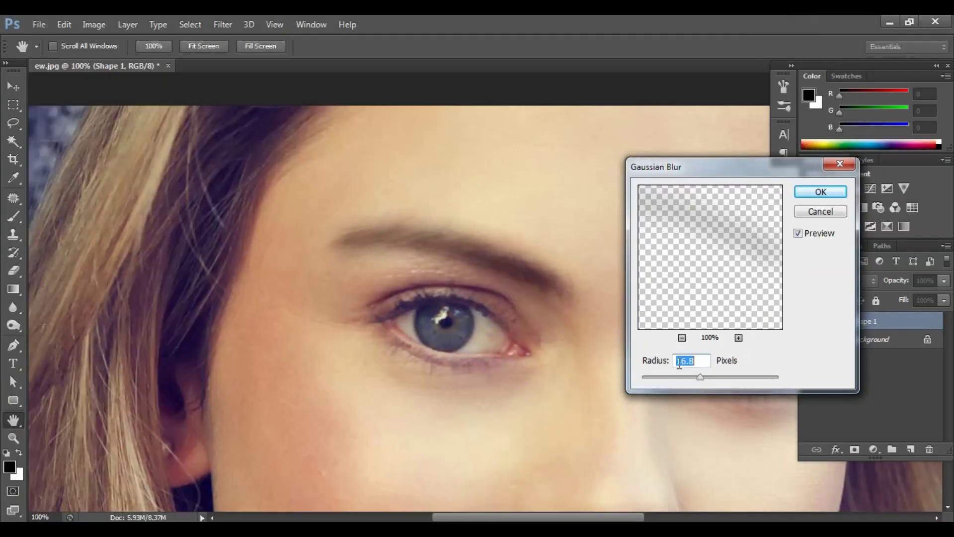
left_click_drag(696, 376, 671, 377)
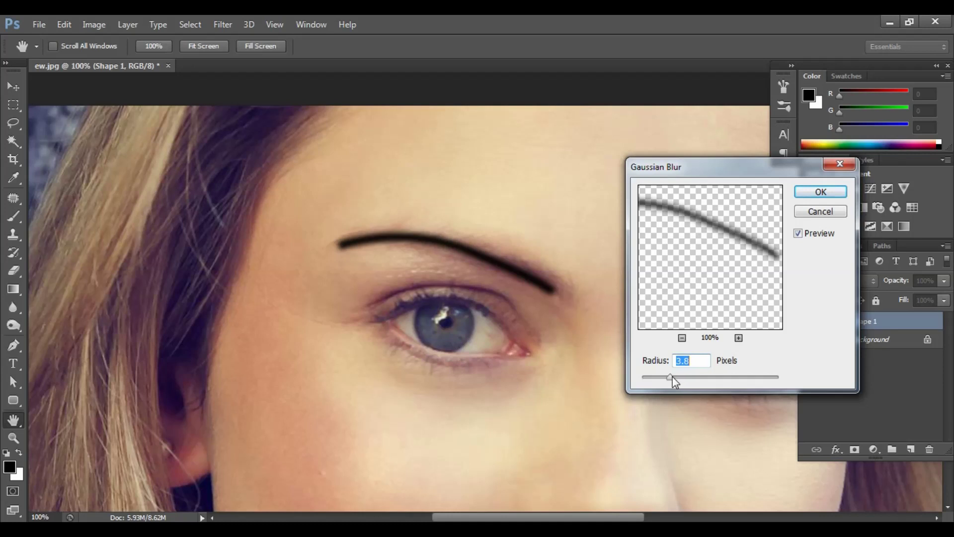
left_click_drag(673, 378, 700, 377)
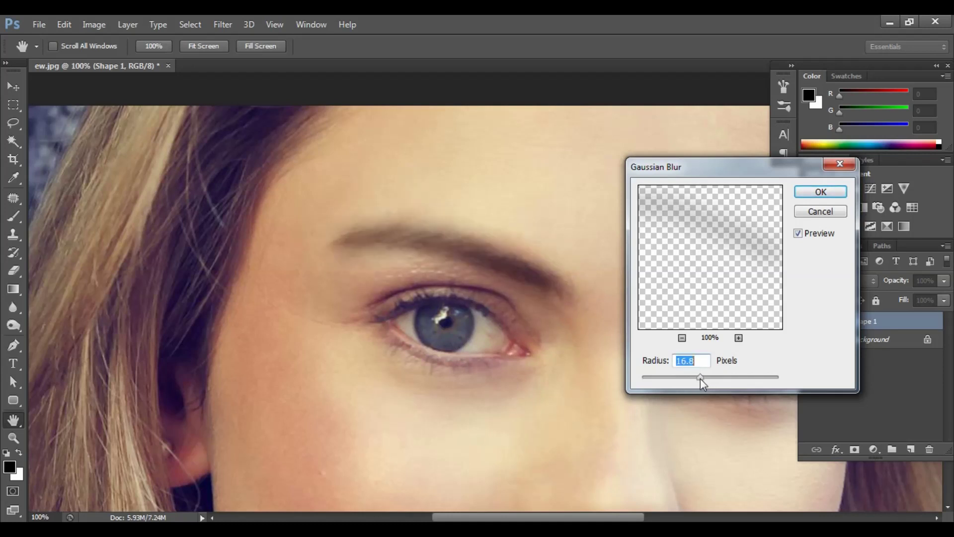
left_click(821, 193)
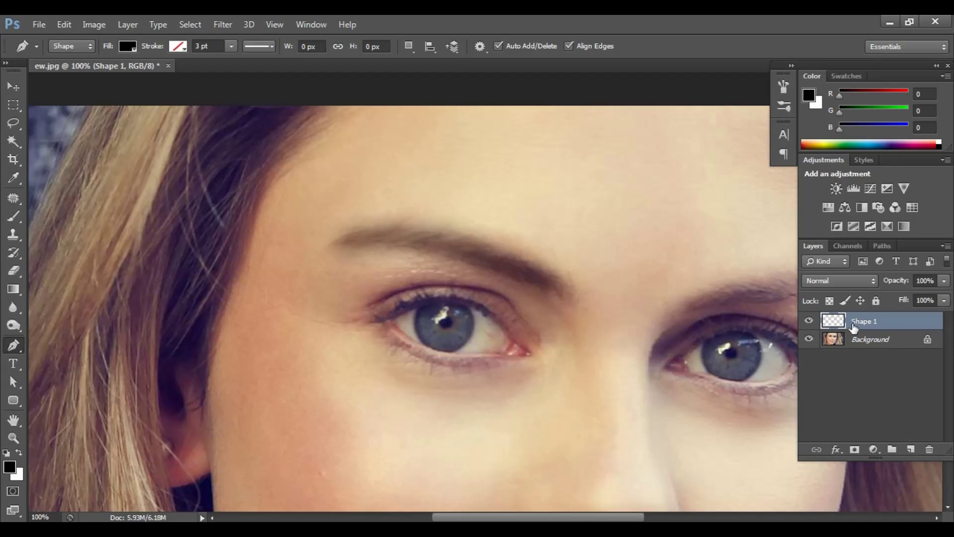
Toggle Shape 1's visibility to compare with the original, then zoom in on the left eye.
left_click(810, 321)
left_click(810, 322)
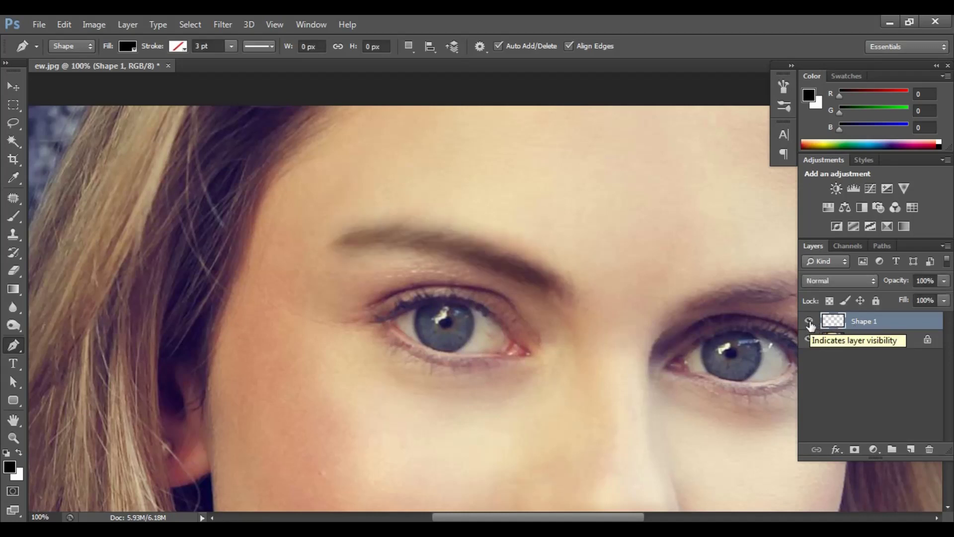
left_click(810, 322)
left_click(810, 322)
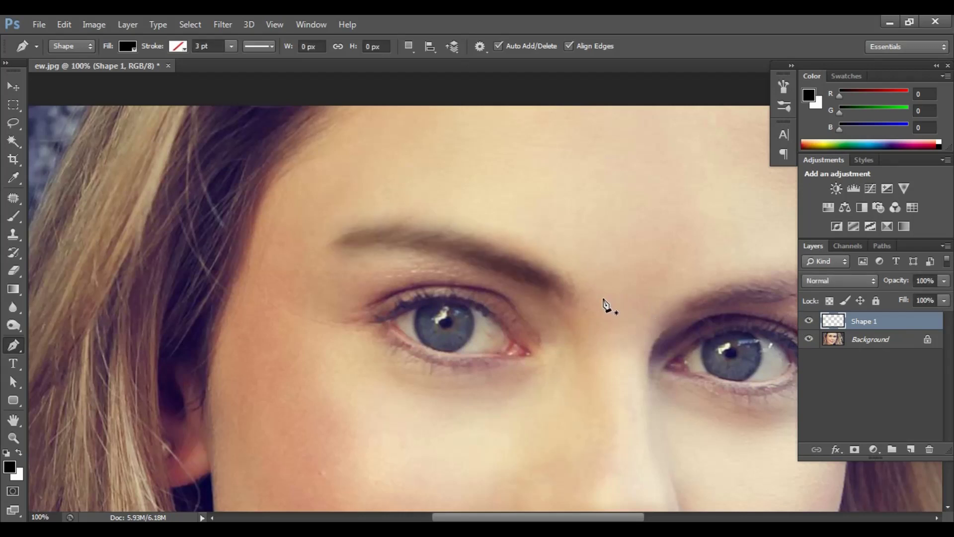
key("ctrl+plus")
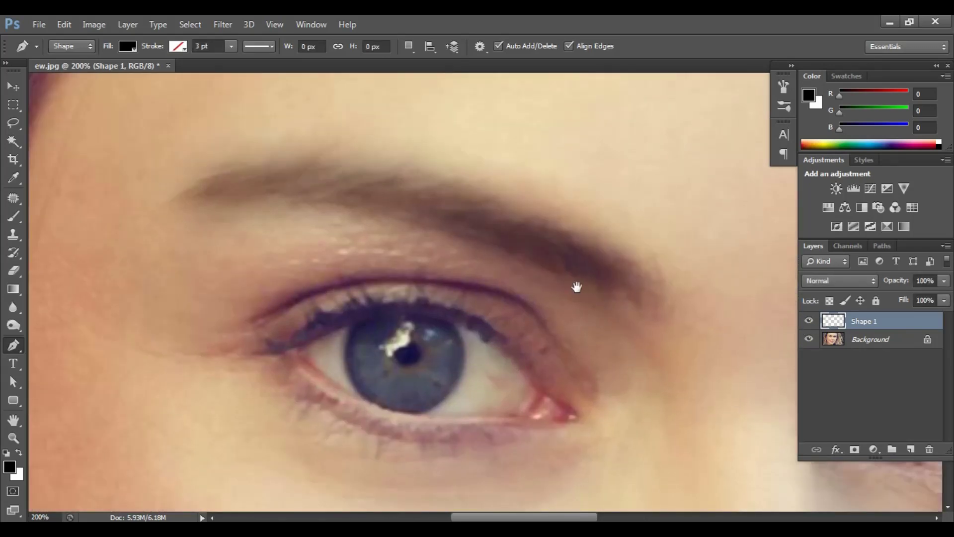
left_click_drag(575, 283, 531, 218)
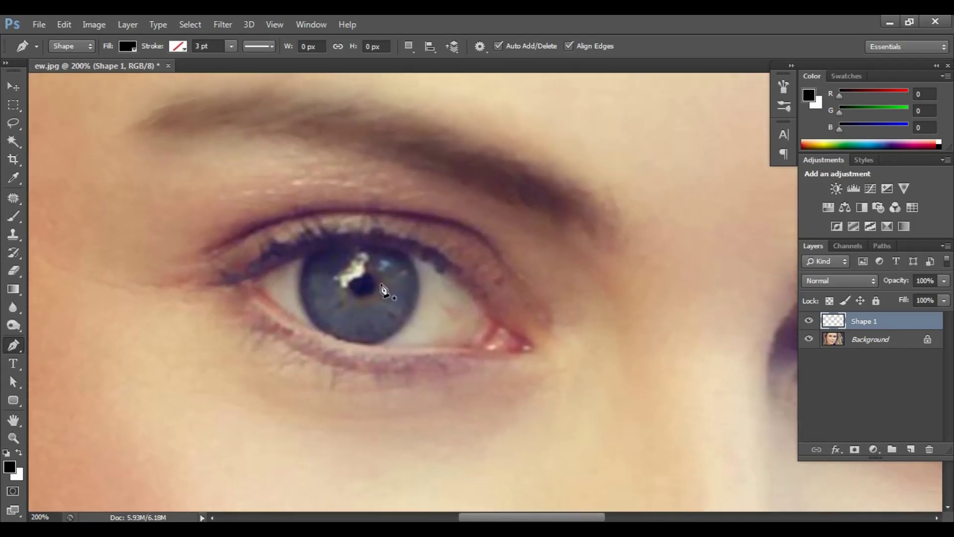
Trace a curve along the left eye's lower lid with no fill and a 6.11 pt black stroke.
left_click(239, 282)
left_click_drag(375, 353, 508, 355)
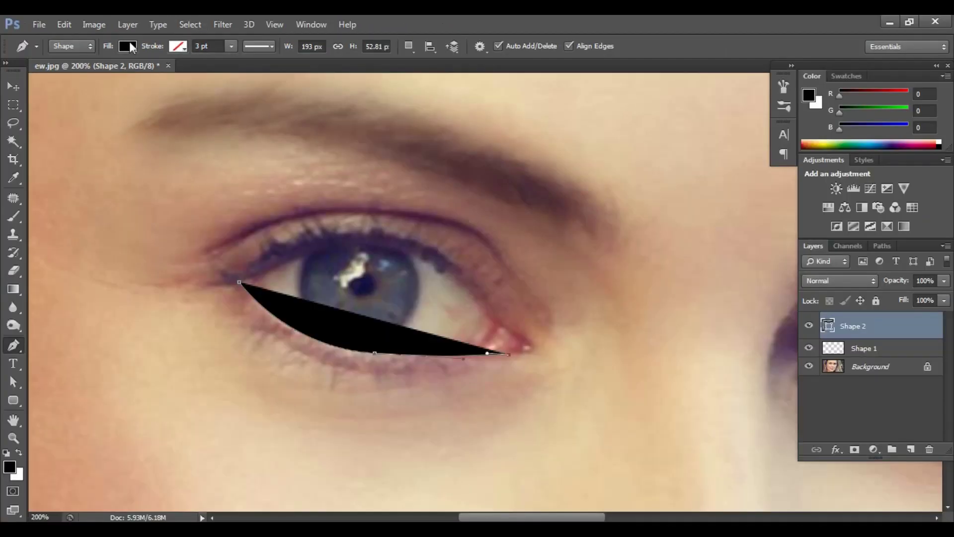
left_click(128, 46)
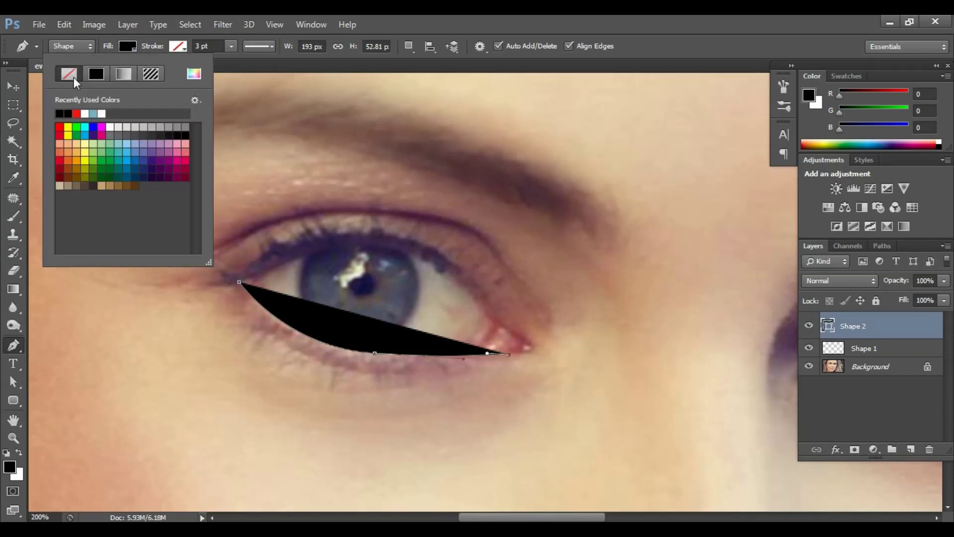
left_click(74, 77)
left_click(183, 46)
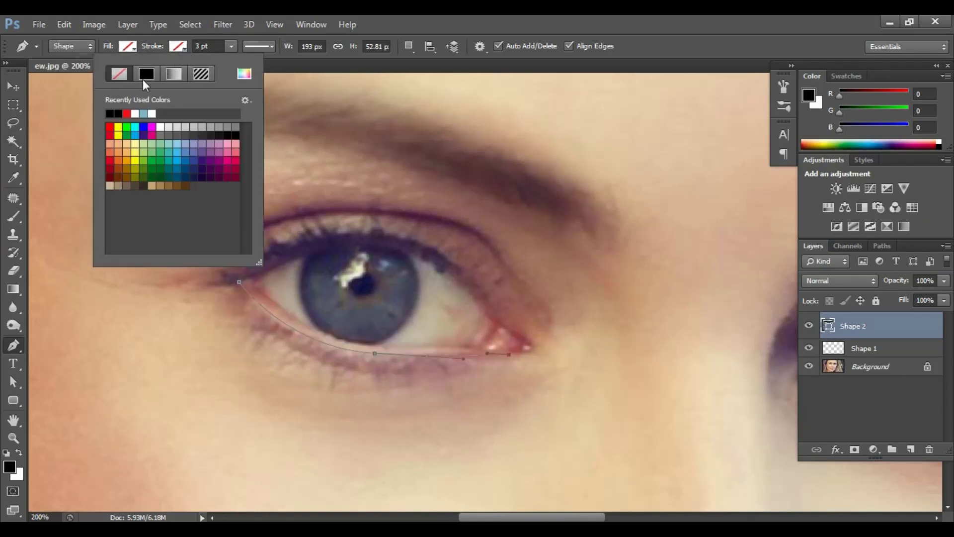
left_click(142, 79)
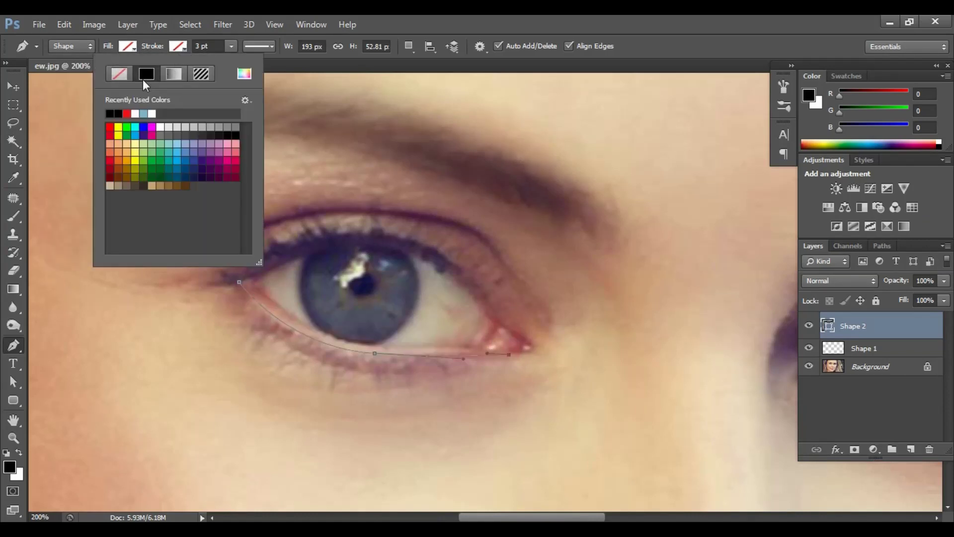
left_click(231, 47)
left_click_drag(233, 60, 235, 61)
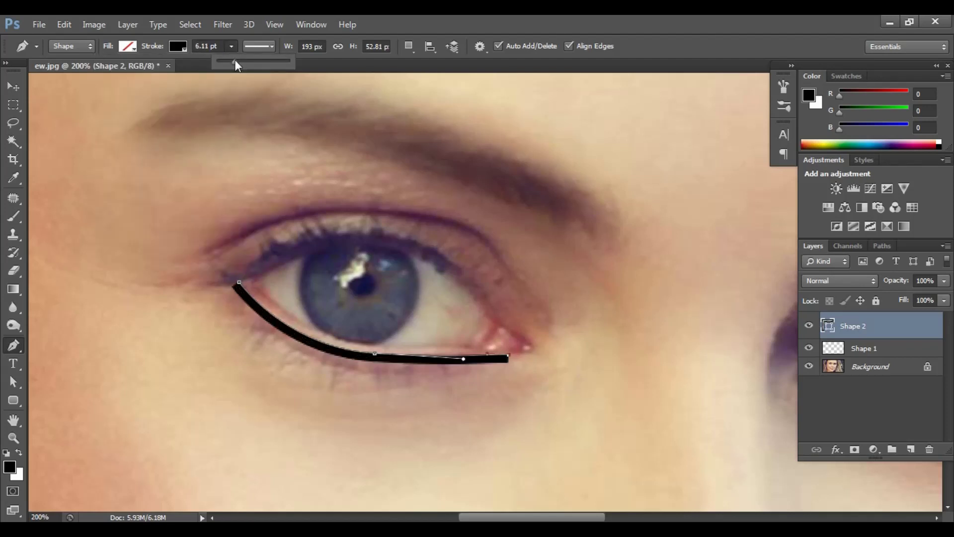
left_click(450, 73)
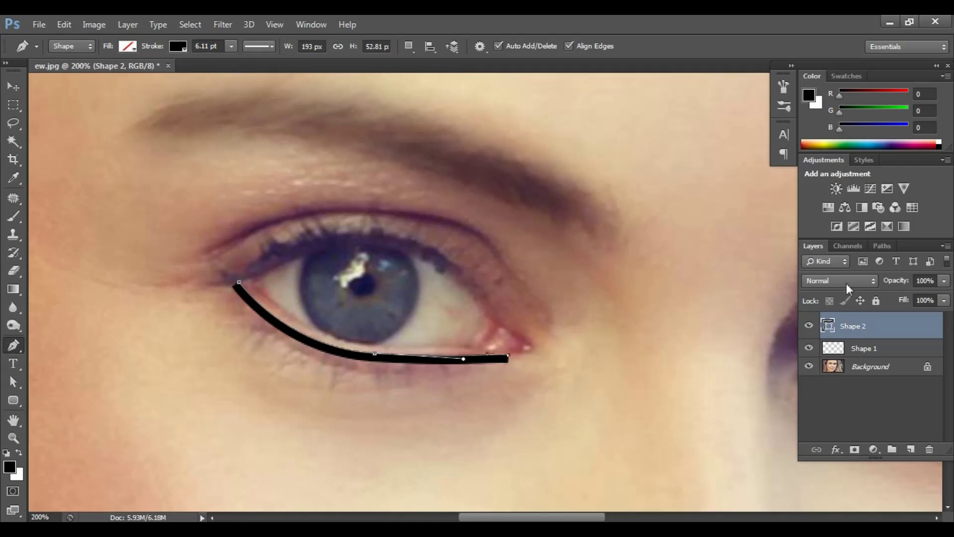
left_click(853, 325)
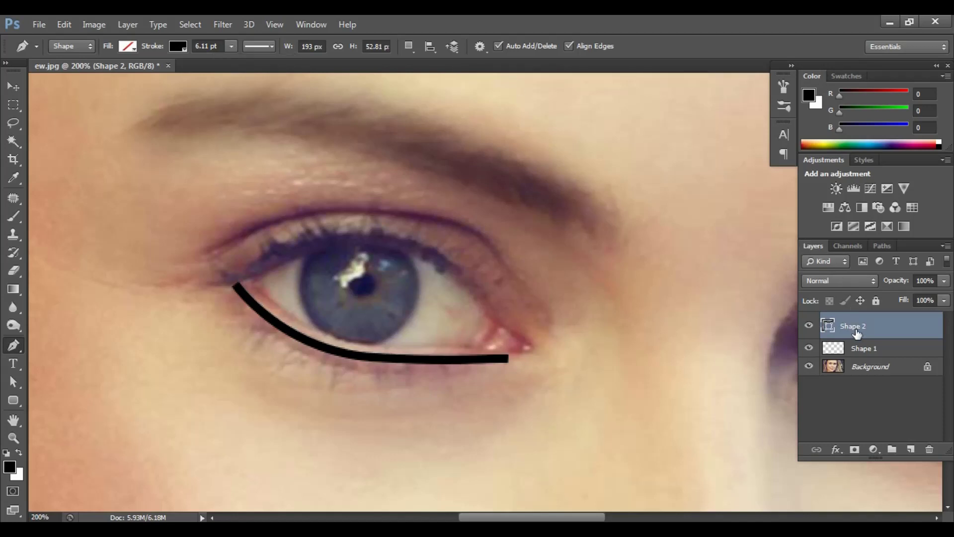
Rasterize the Shape 2 eyeliner layer and soften it with a 3.9 px Gaussian Blur.
right_click(856, 330)
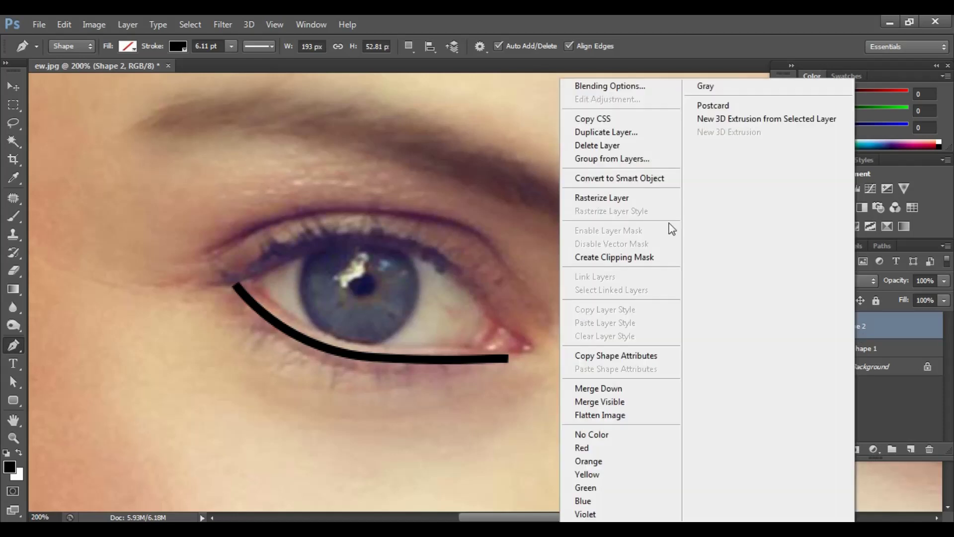
left_click(626, 198)
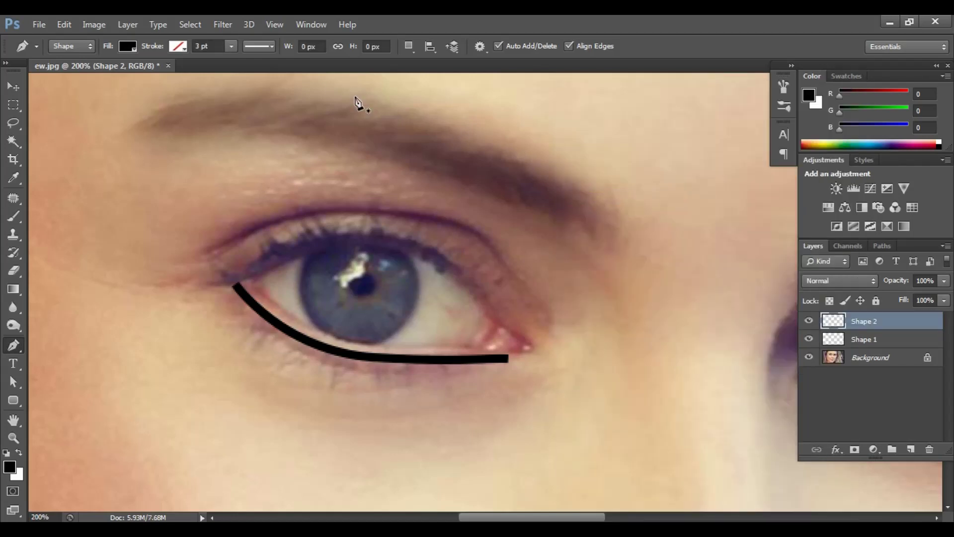
left_click(224, 24)
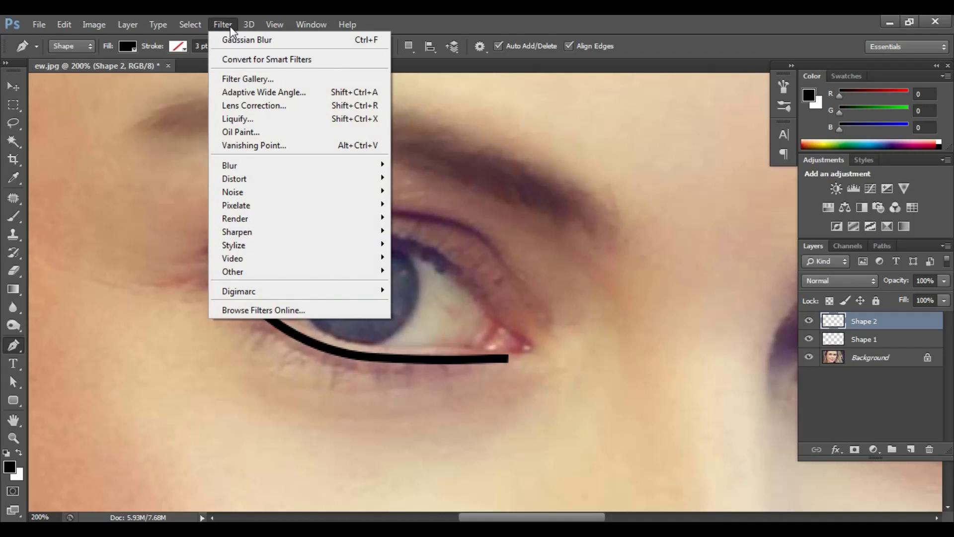
mouse_move(237, 169)
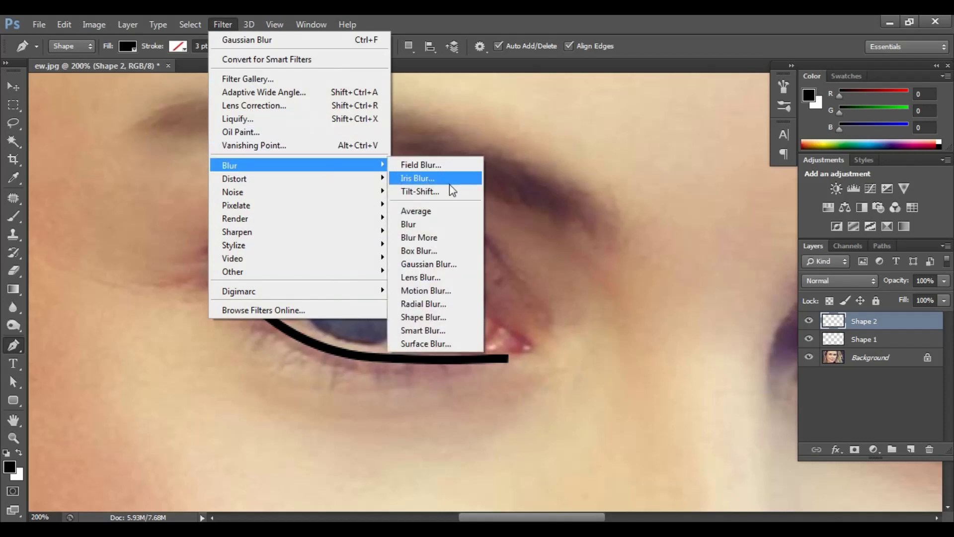
left_click(428, 265)
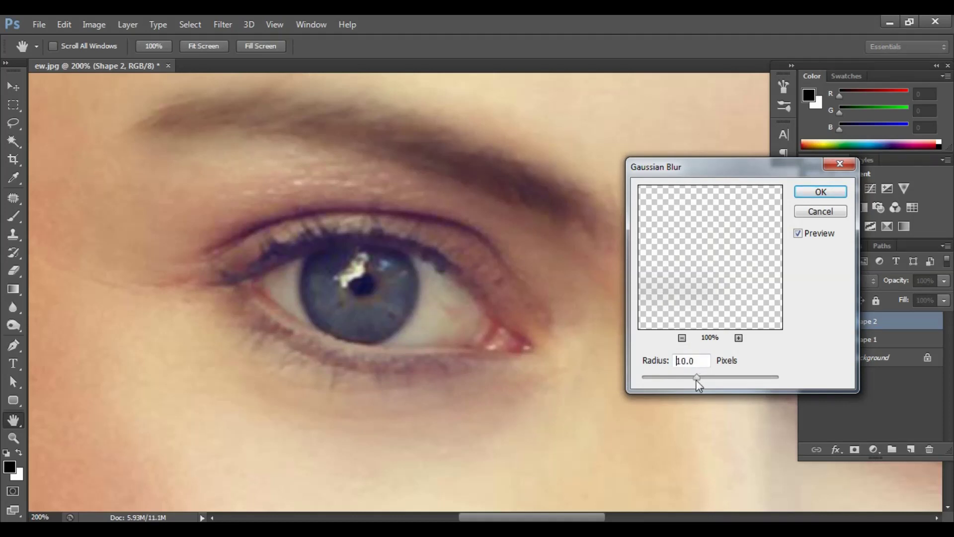
left_click_drag(693, 379, 682, 381)
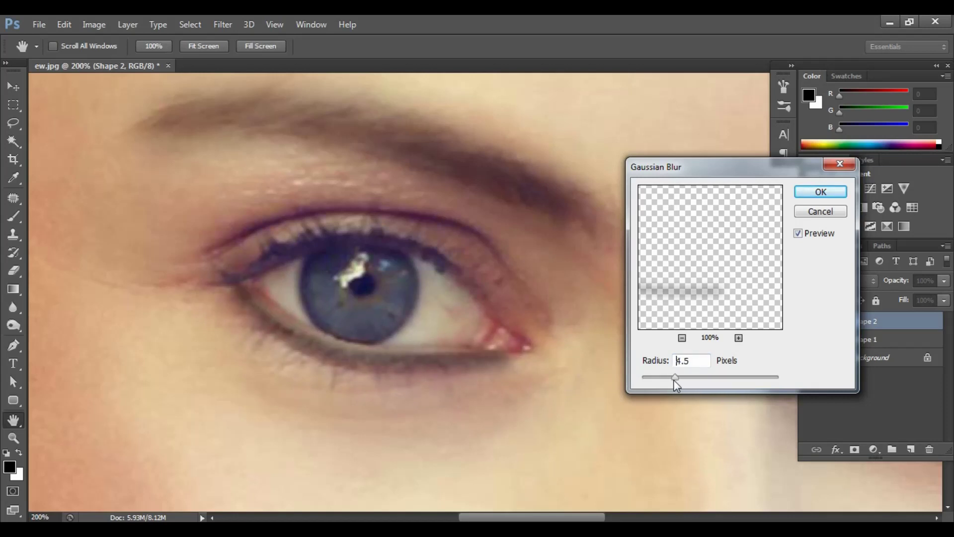
left_click_drag(671, 380, 671, 380)
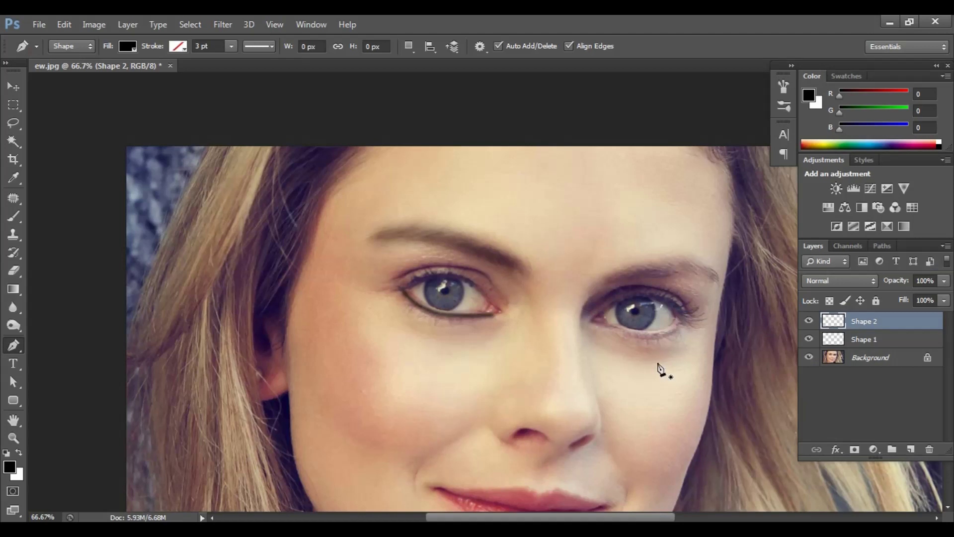
Switch the Pen tool to Path mode and add a new empty layer for the lipstick.
left_click_drag(586, 305, 571, 215)
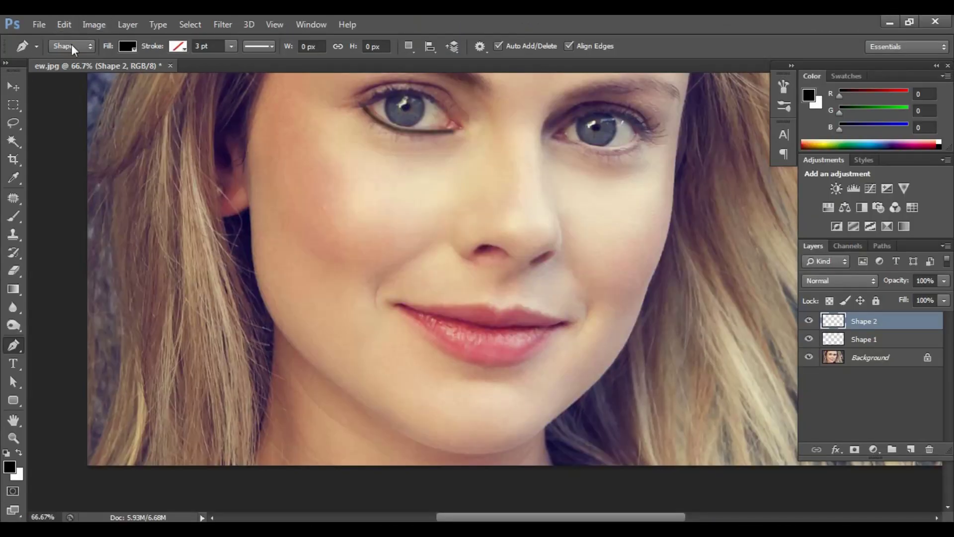
left_click(71, 48)
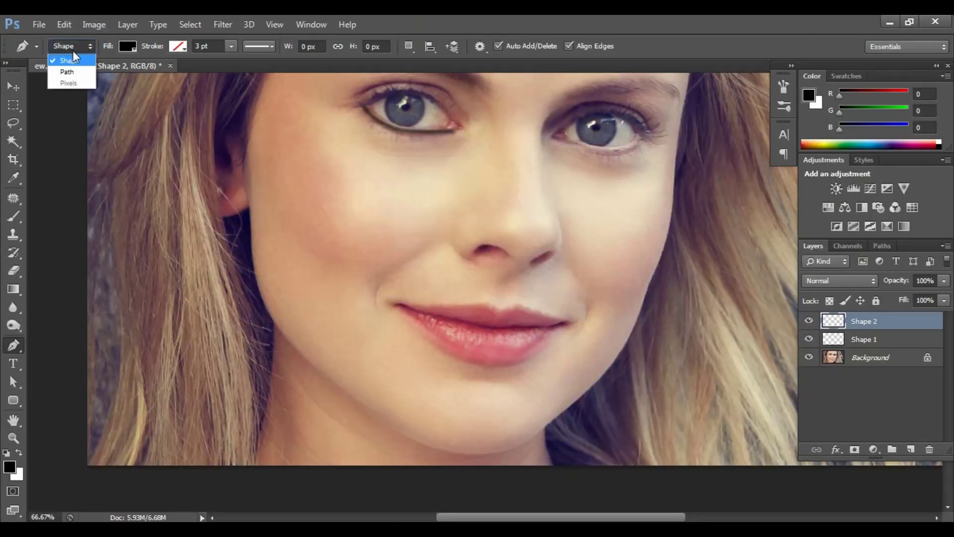
left_click(69, 72)
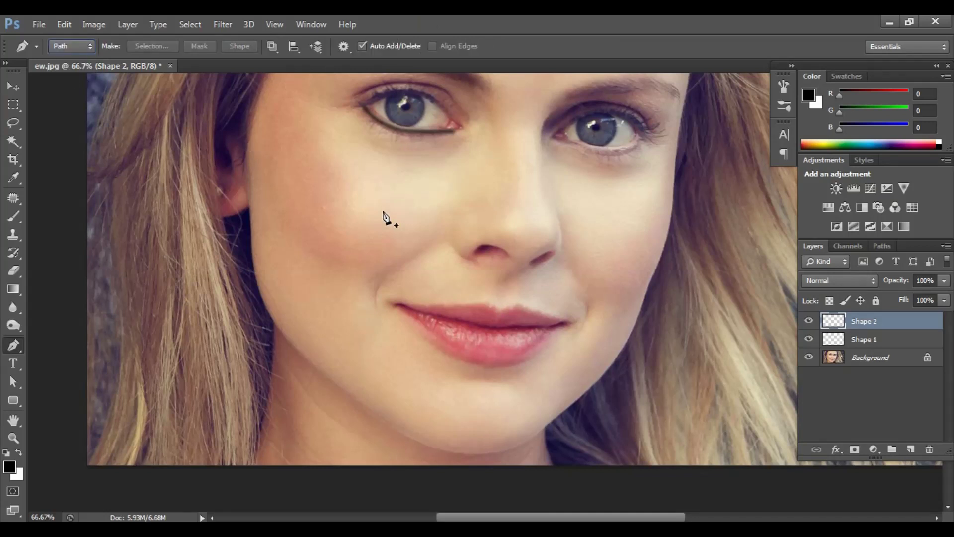
scroll(436, 240, "up", 4)
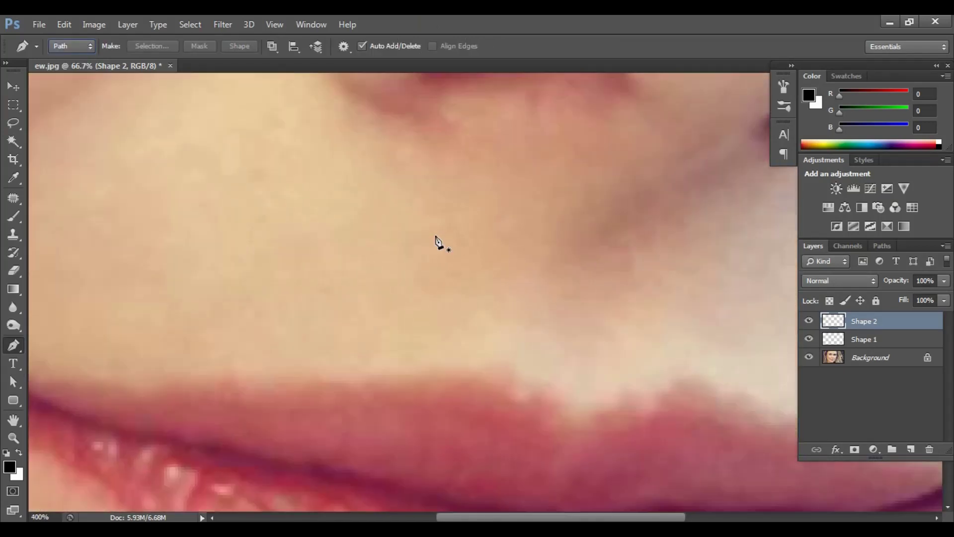
left_click_drag(443, 243, 416, 147)
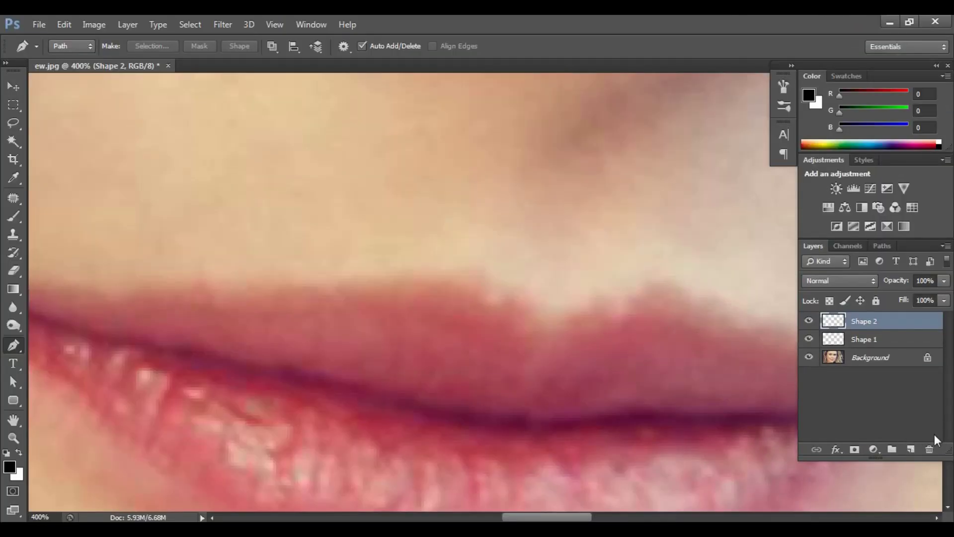
left_click(912, 449)
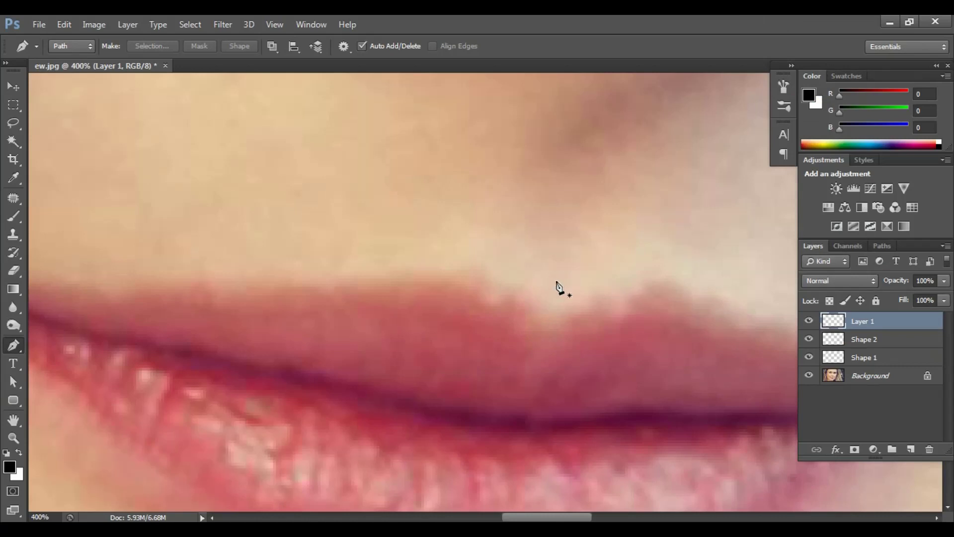
scroll(556, 286, "down", 2)
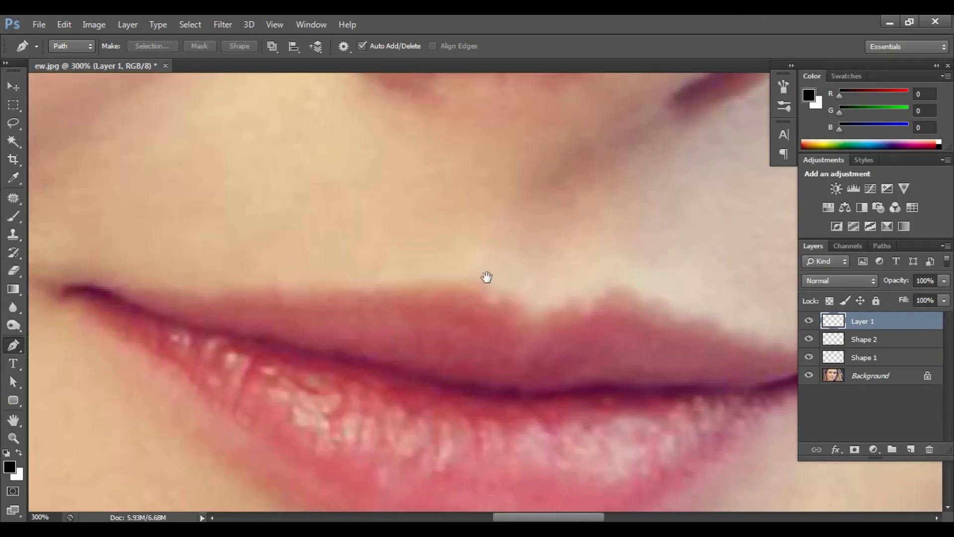
scroll(528, 241, "up", 1)
scroll(545, 237, "down", 1)
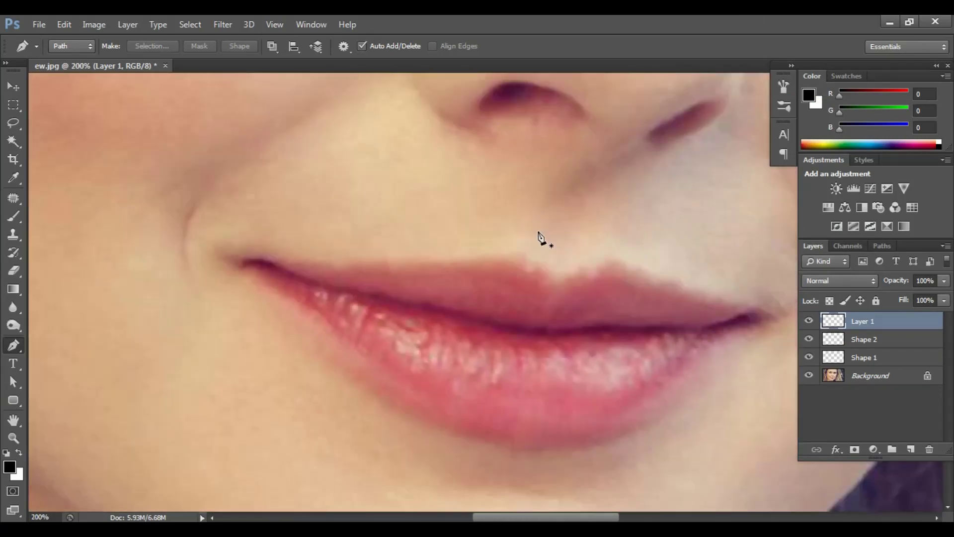
Trace a closed path around both lips and convert it into a selection.
left_click(272, 266)
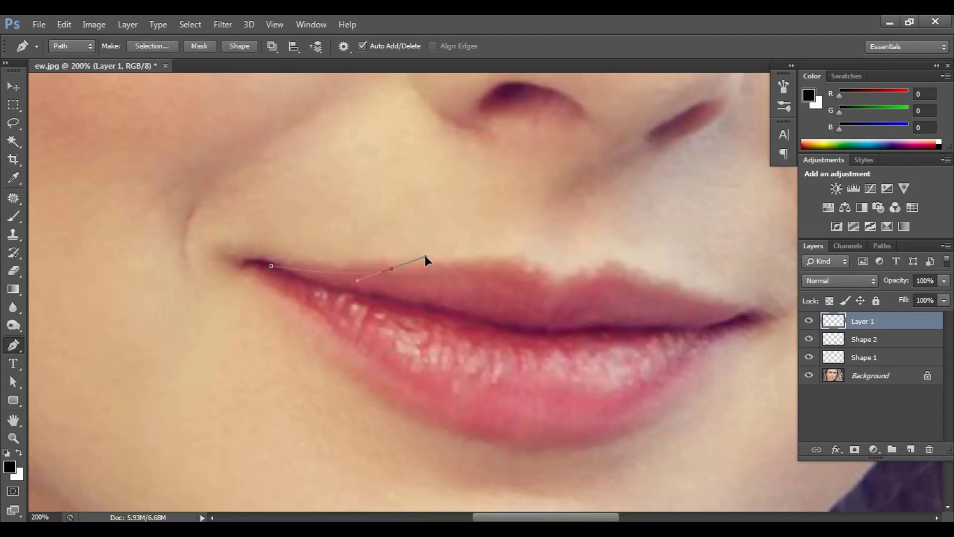
left_click_drag(426, 258, 440, 258)
mouse_move(555, 284)
left_mouse_down()
mouse_move(571, 308)
mouse_move(561, 291)
left_mouse_up()
left_click_drag(640, 284, 710, 345)
left_click_drag(529, 430, 409, 414)
left_click_drag(338, 341, 283, 297)
left_click_drag(249, 267, 259, 277)
left_click(273, 268)
key("ctrl+Return")
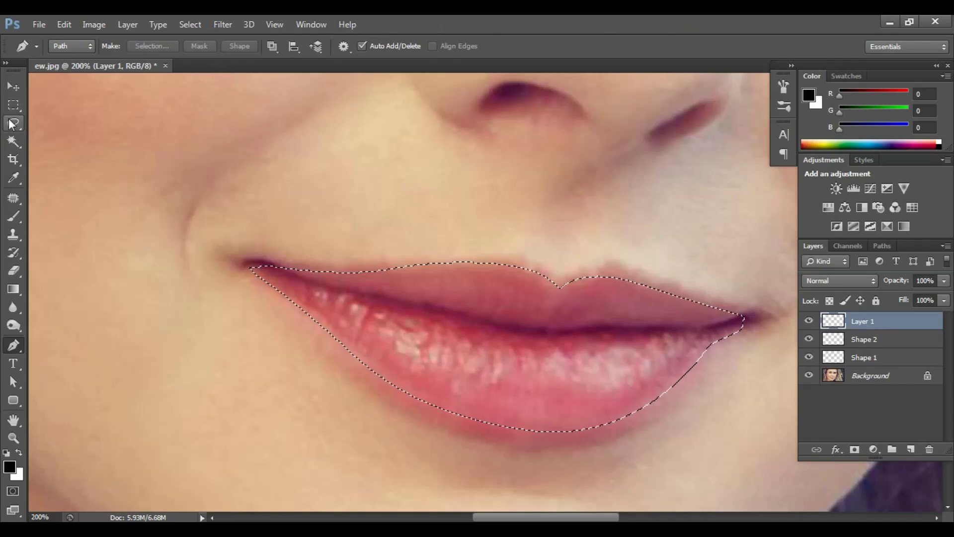
key("l")
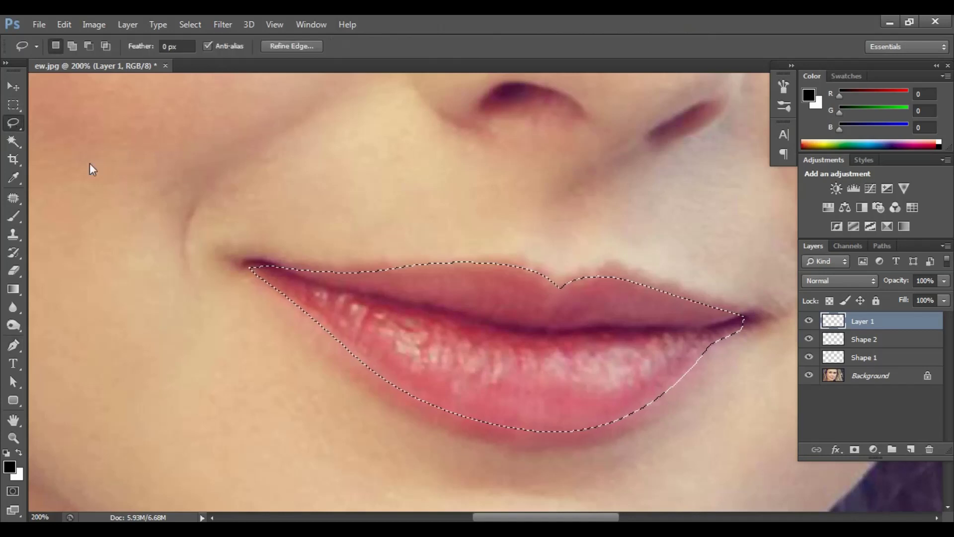
Apply a 2-pixel Feather to the lip selection from its context menu.
right_click(430, 306)
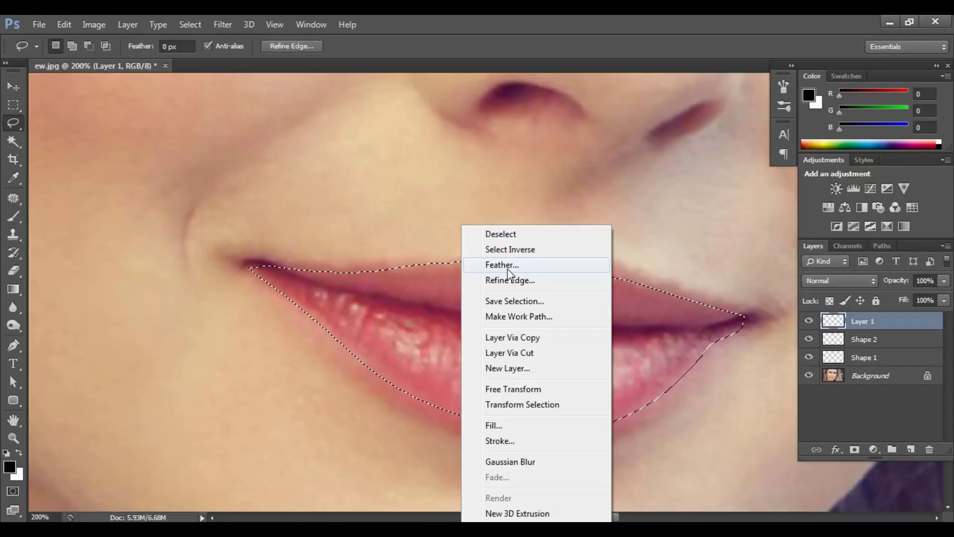
left_click(756, 279)
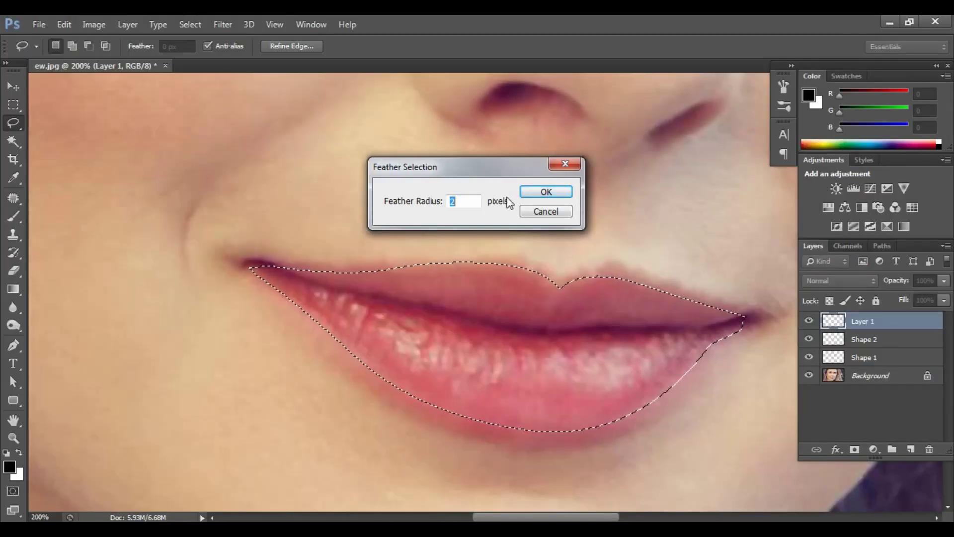
left_click(546, 193)
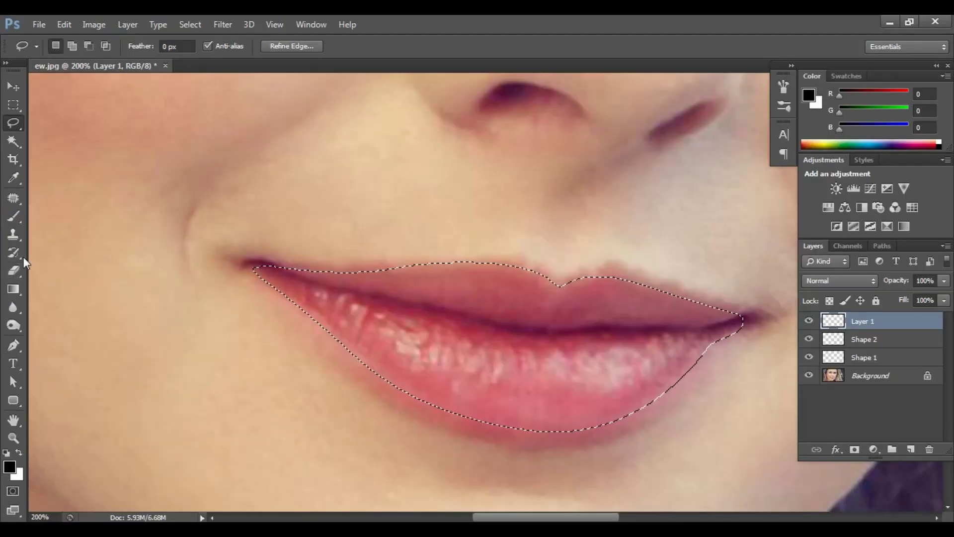
Set the Brush tool to 100% opacity and flow with foreground colour #ed0707.
left_click(10, 219)
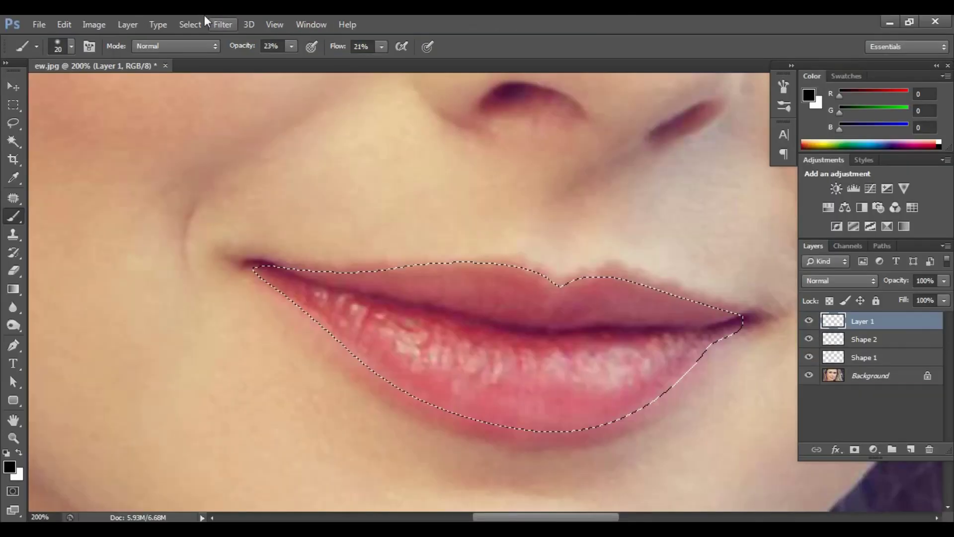
left_click(292, 48)
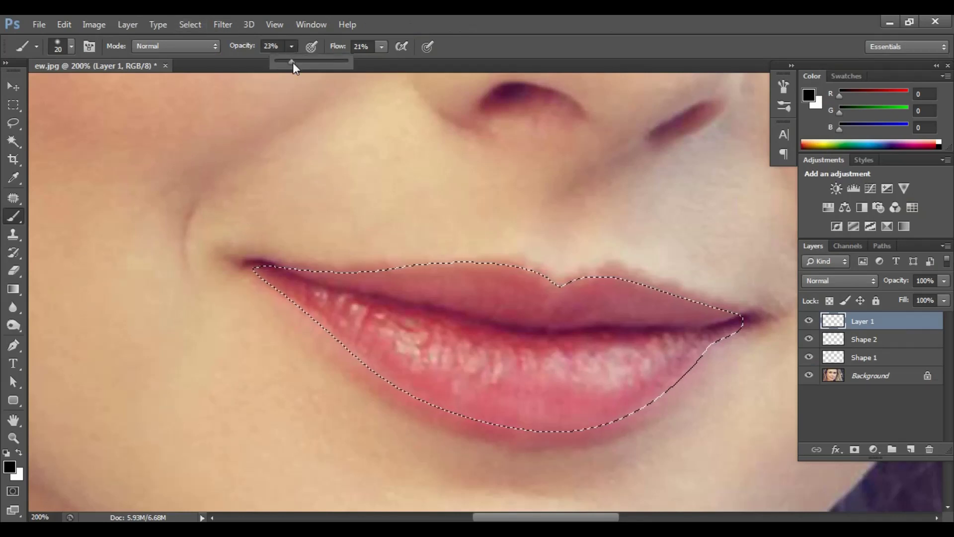
left_click_drag(293, 61, 447, 80)
left_click(381, 47)
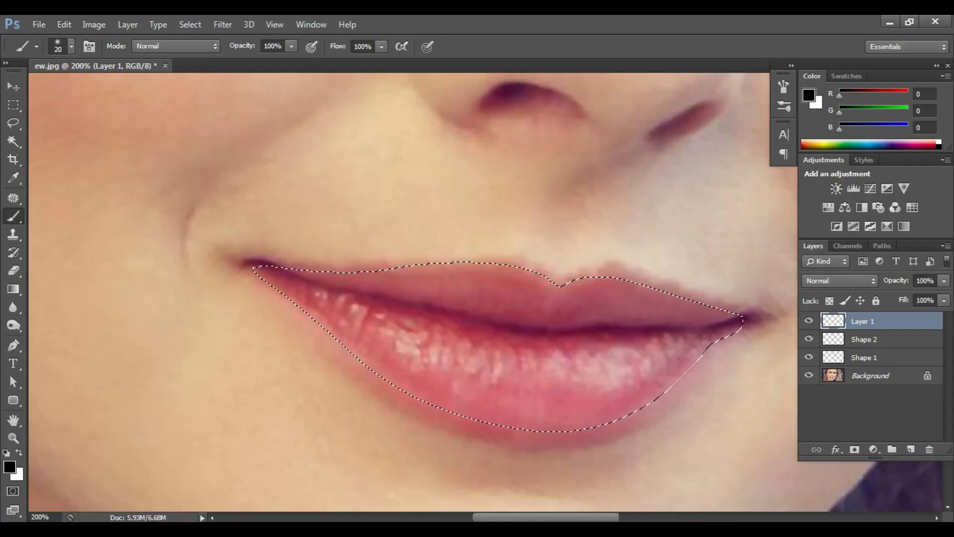
left_click(9, 467)
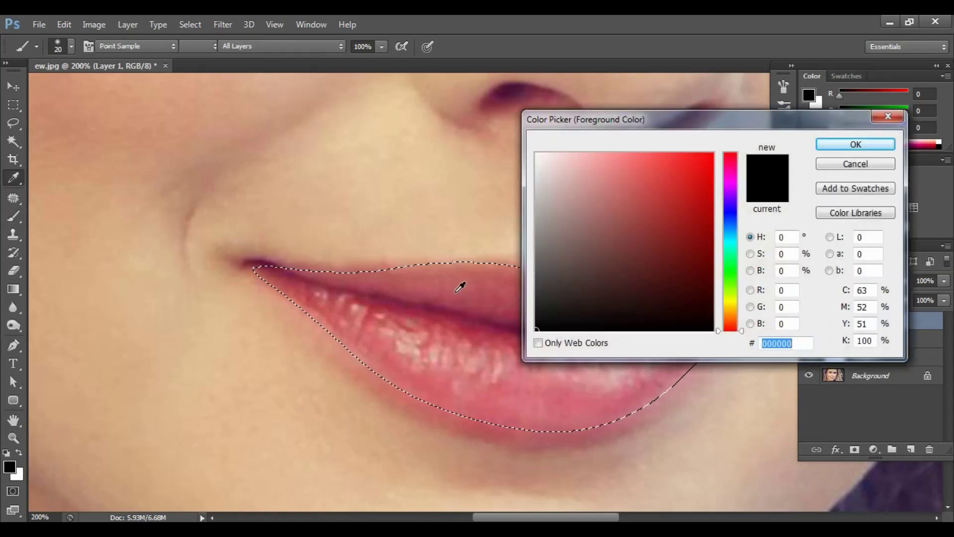
type("ed0707")
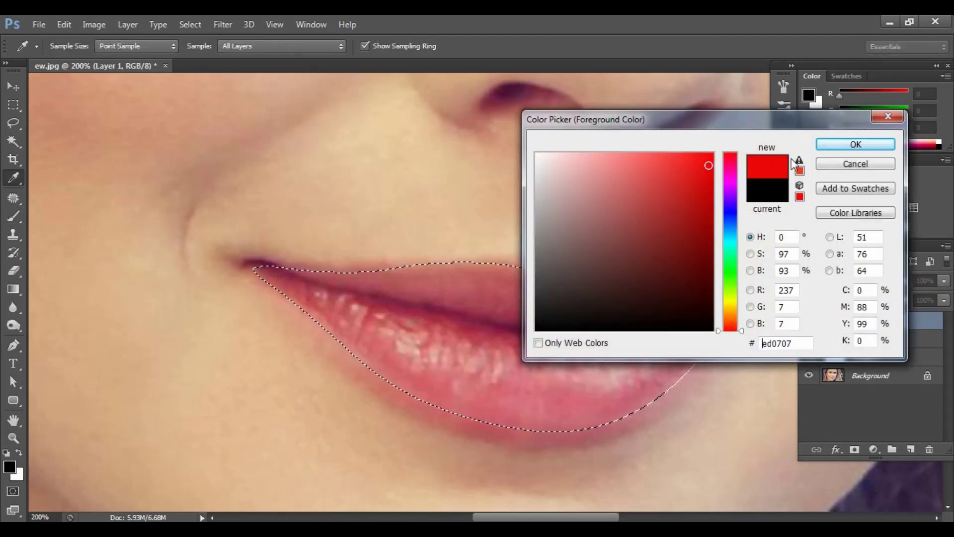
left_click(838, 146)
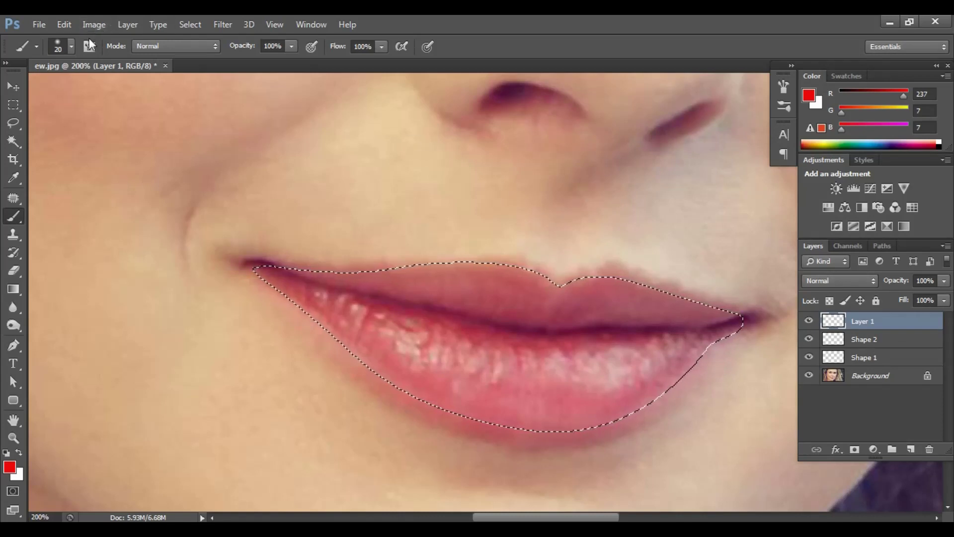
Paint red inside the lip selection with a 70 px Hard Round brush.
left_click(72, 48)
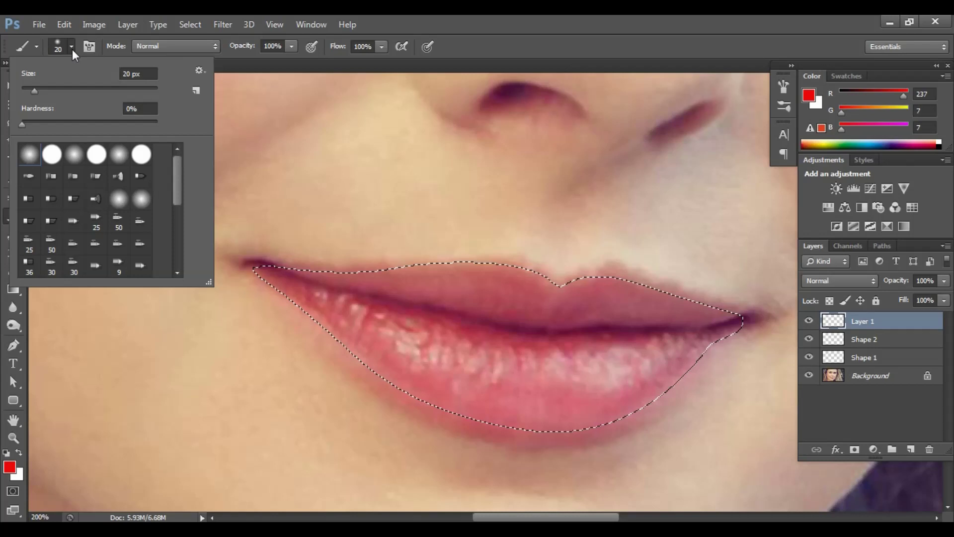
left_click(55, 155)
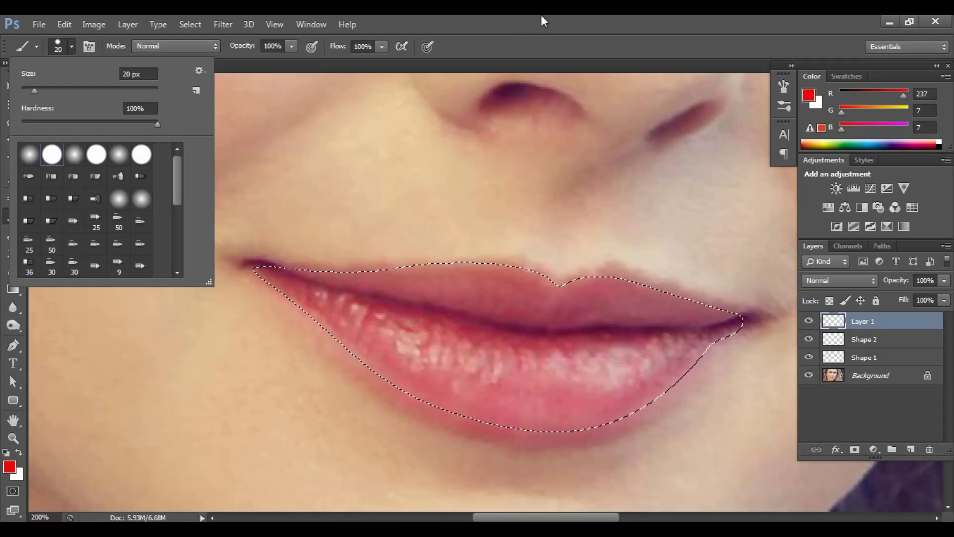
key("bracketright")
key("bracketright")
key("bracketright")
key("bracketright")
key("bracketright")
key("Return")
mouse_move(261, 271)
left_mouse_down()
mouse_move(338, 293)
mouse_move(618, 320)
mouse_move(646, 363)
mouse_move(301, 311)
mouse_move(433, 367)
left_mouse_up()
key("ctrl+minus")
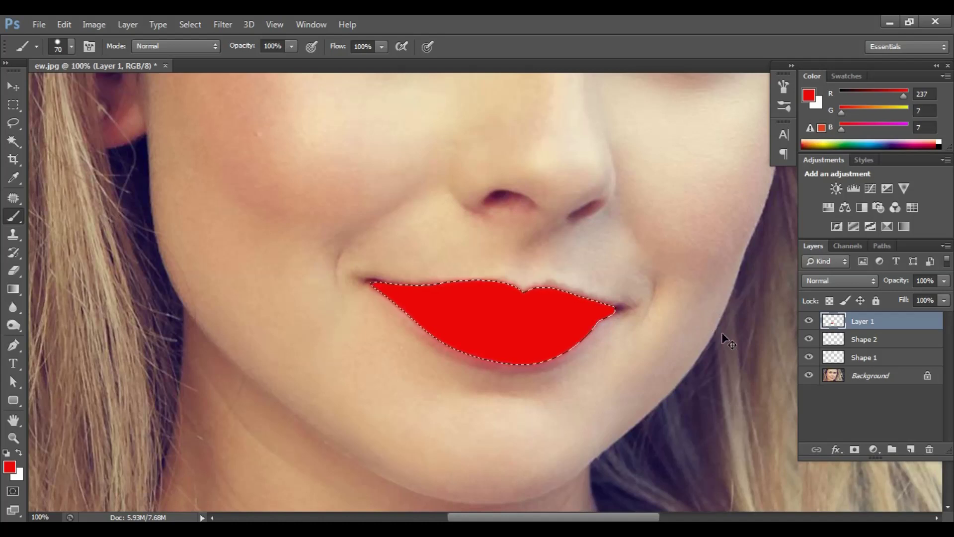
Deselect the lips and set Layer 1's blend mode to Multiply.
key("ctrl+plus")
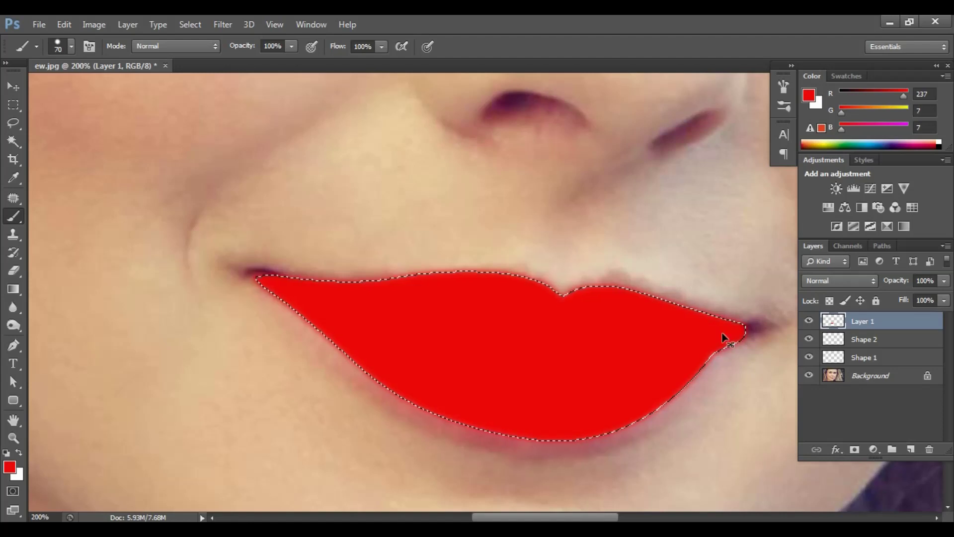
key("ctrl+d")
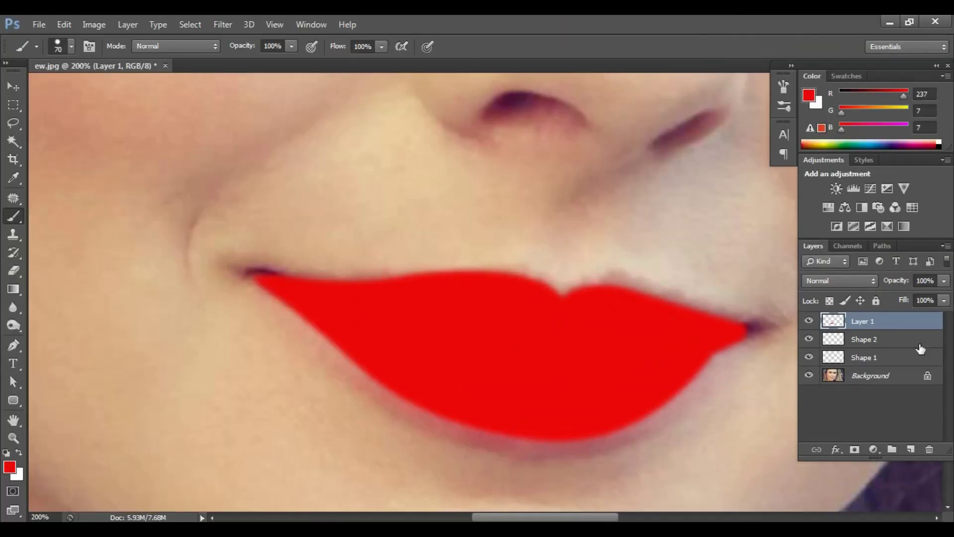
left_click(845, 282)
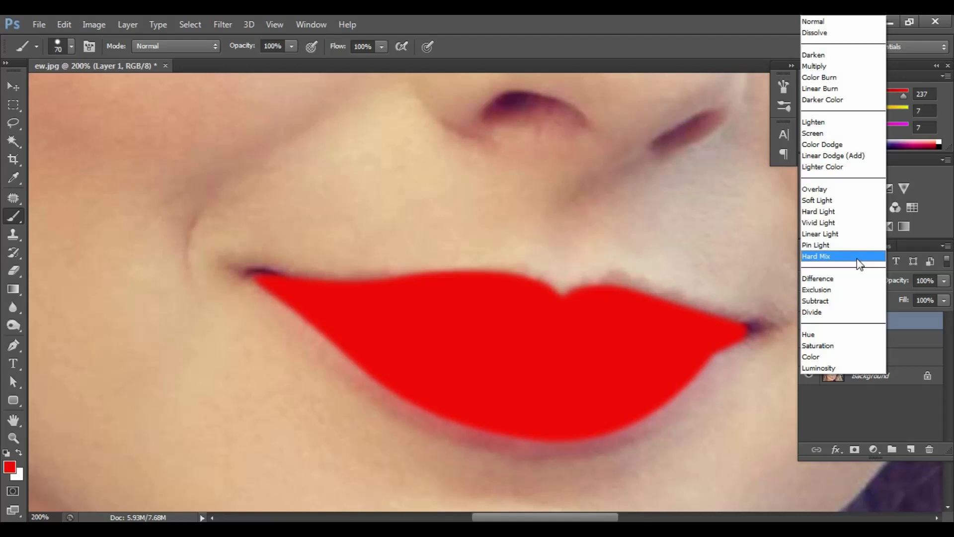
left_click(828, 69)
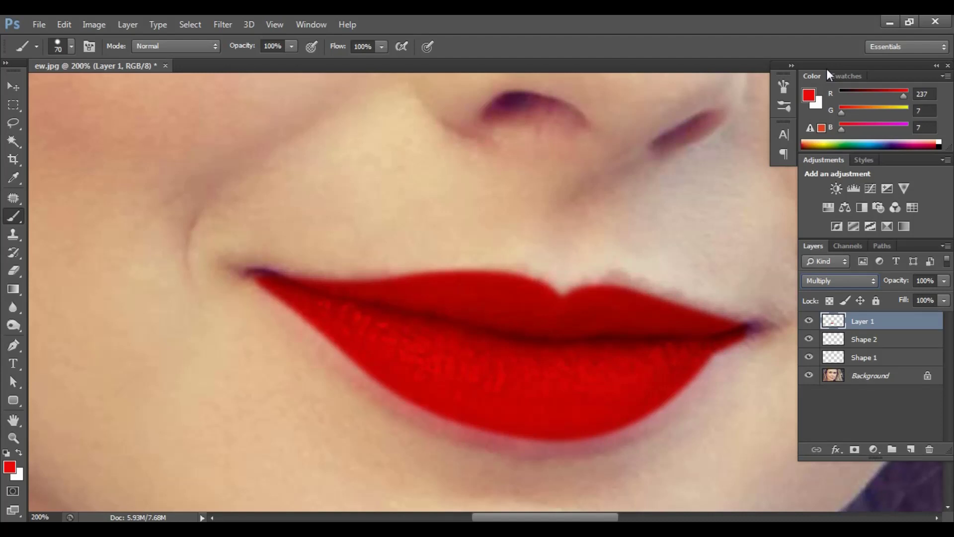
key("ctrl+plus")
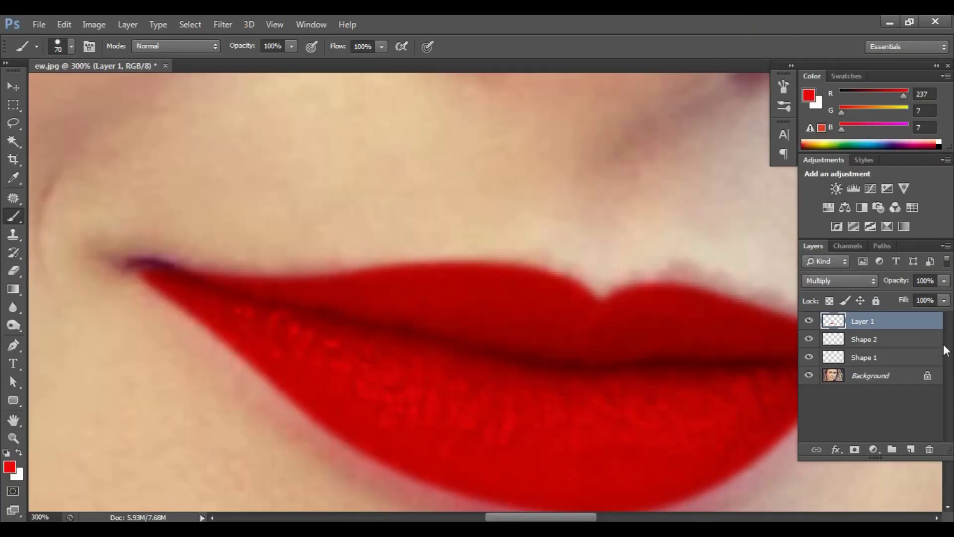
Open Layer 1's opacity control, zoom out to the whole face, and delete the red lipstick layer.
left_click(944, 280)
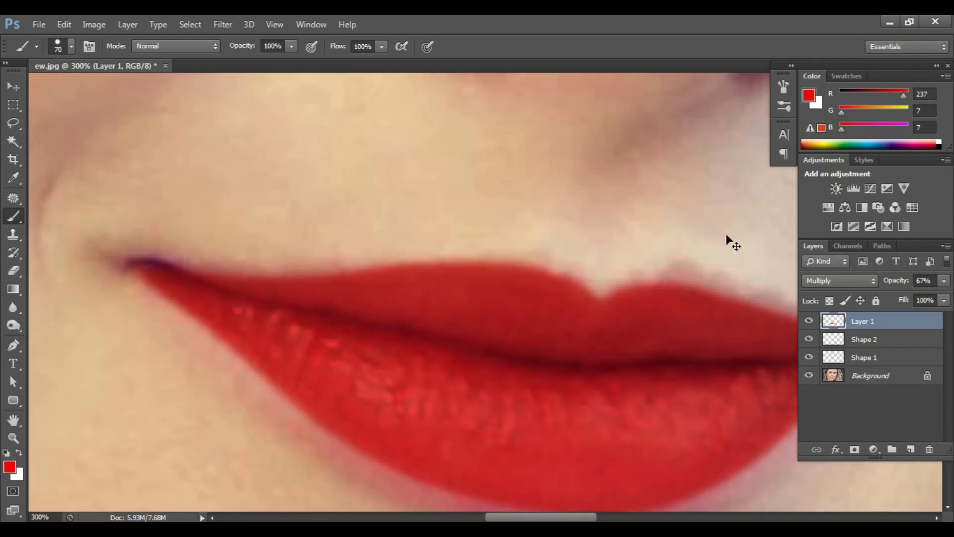
key("ctrl+minus")
key("ctrl+minus")
key("ctrl+minus")
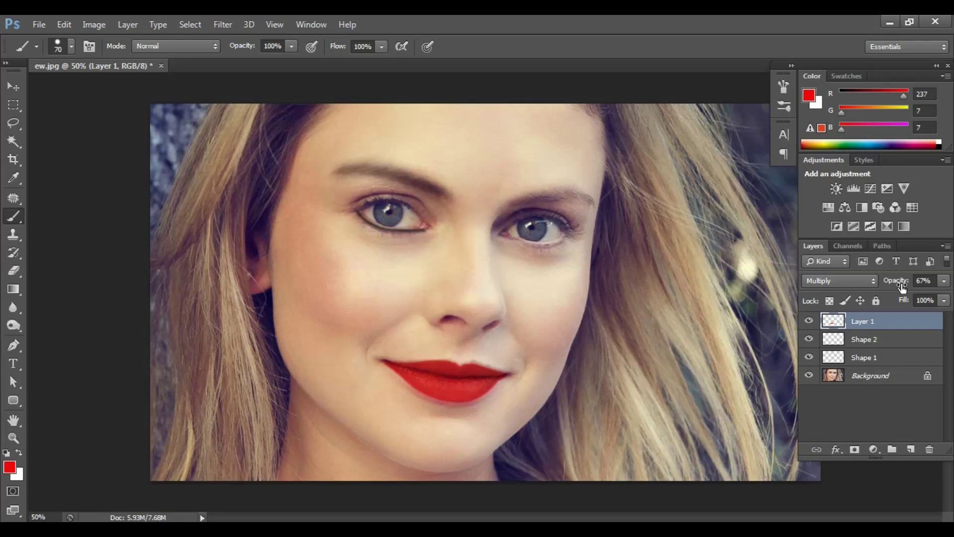
left_click_drag(884, 320, 928, 449)
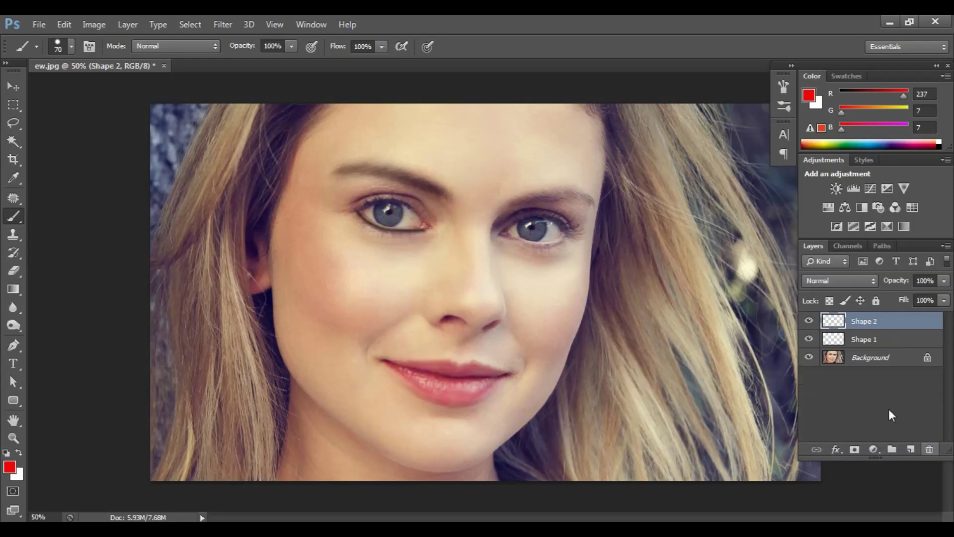
Add a new empty layer above Shape 2 and set its blend mode to Multiply.
left_click(911, 450)
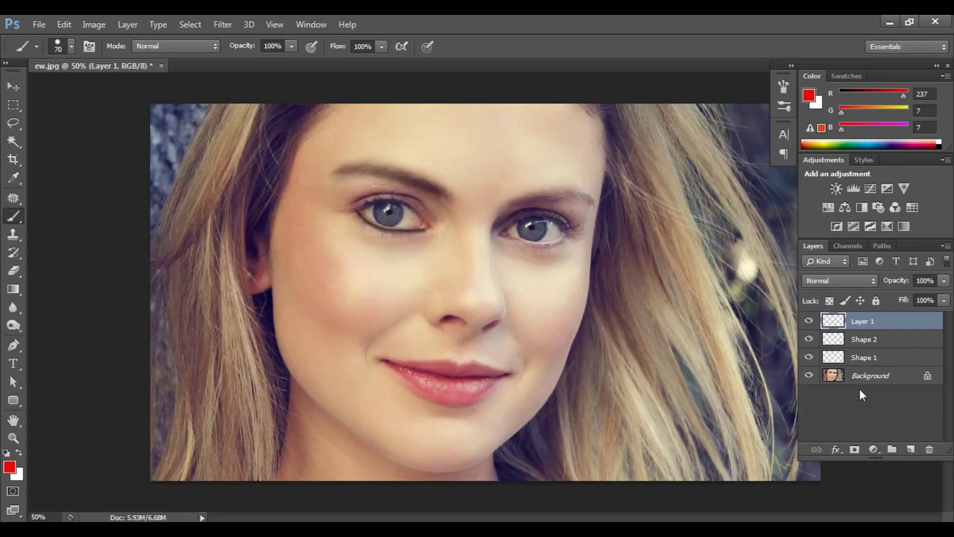
key("ctrl+1")
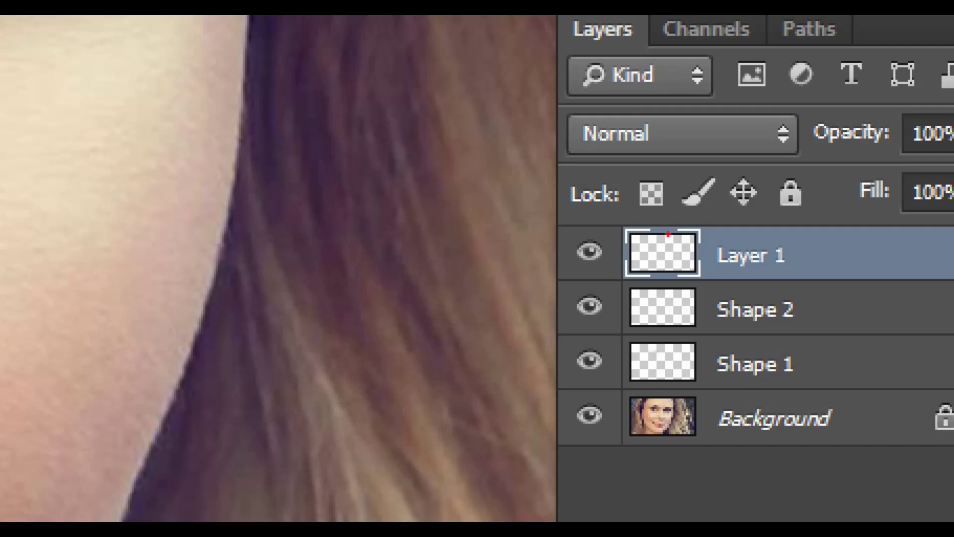
mouse_move(666, 232)
left_mouse_down()
mouse_move(695, 256)
mouse_move(740, 260)
left_mouse_up()
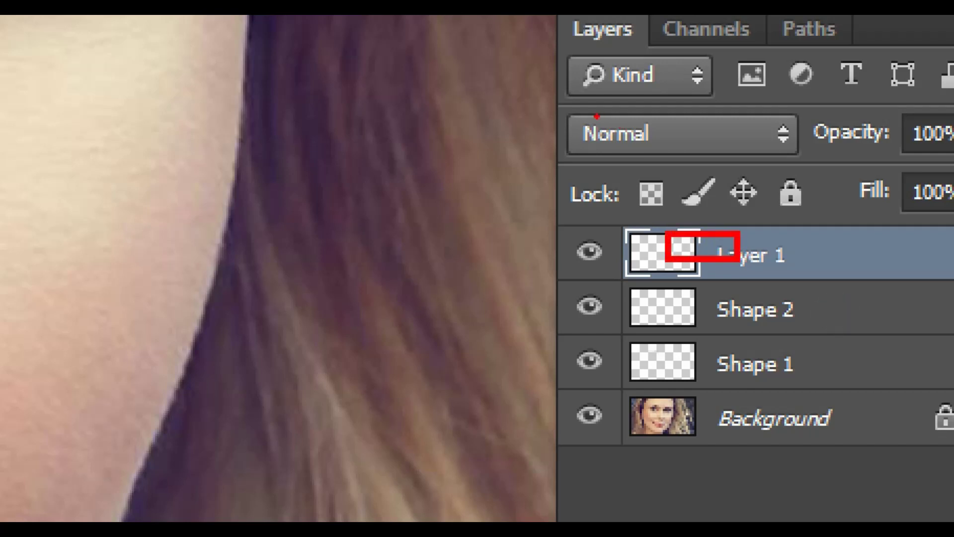
left_click_drag(572, 108, 742, 154)
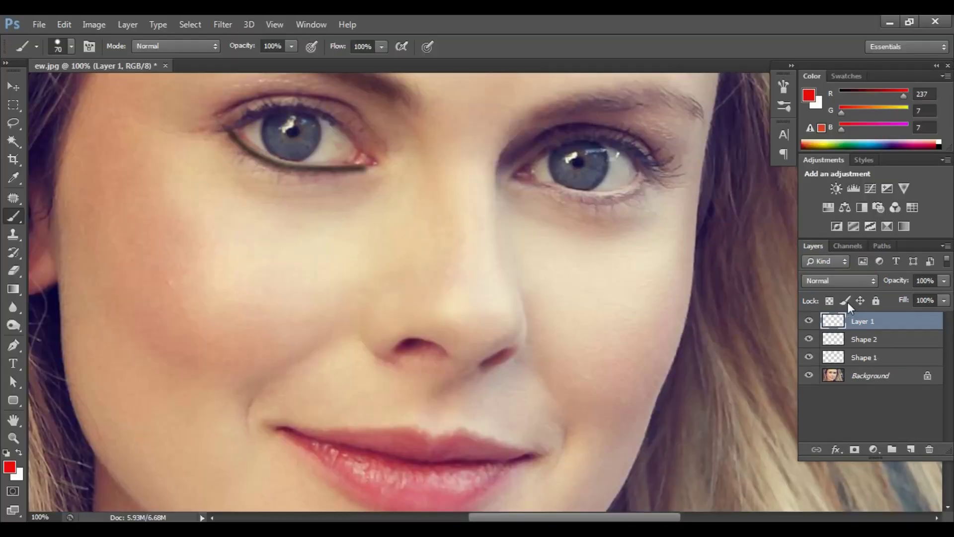
left_click(837, 285)
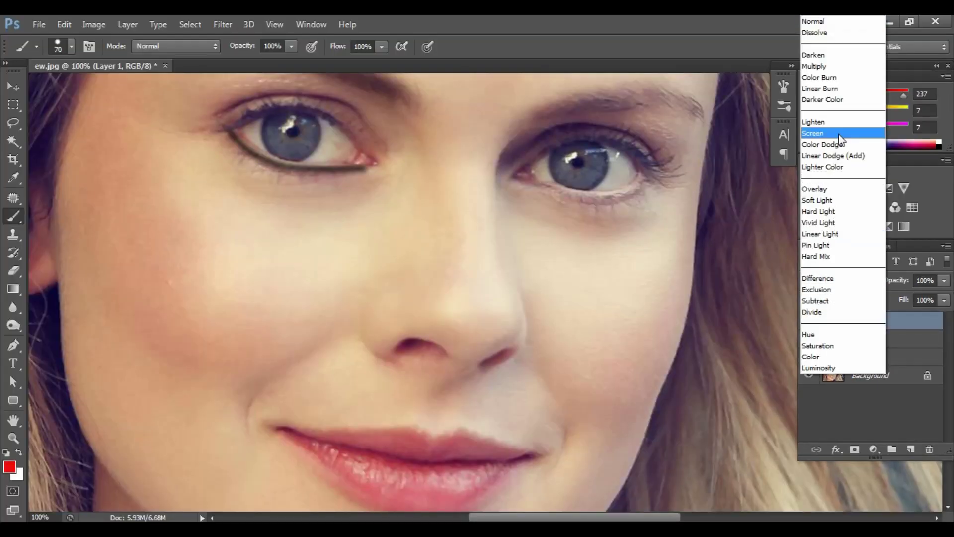
left_click(825, 66)
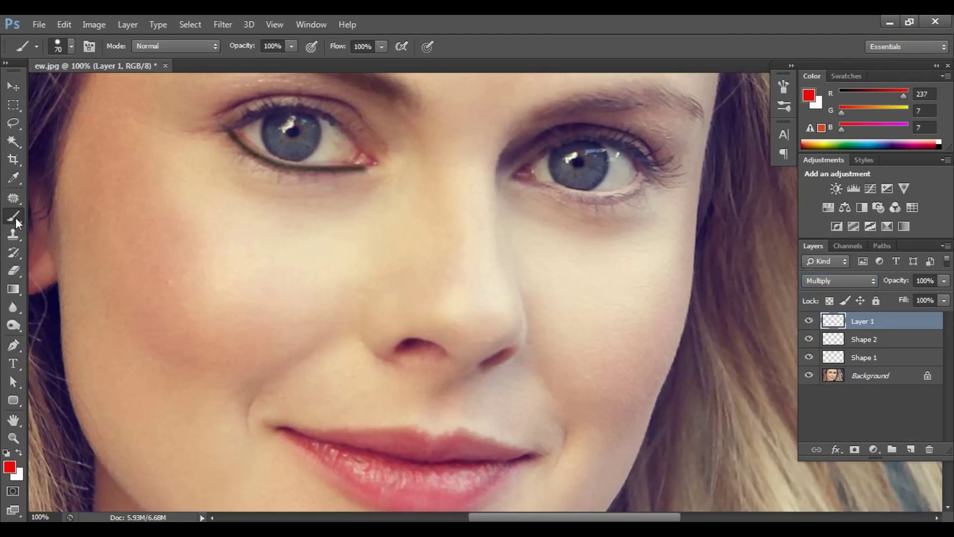
Choose the Soft Round brush preset with 0% hardness.
left_click(71, 46)
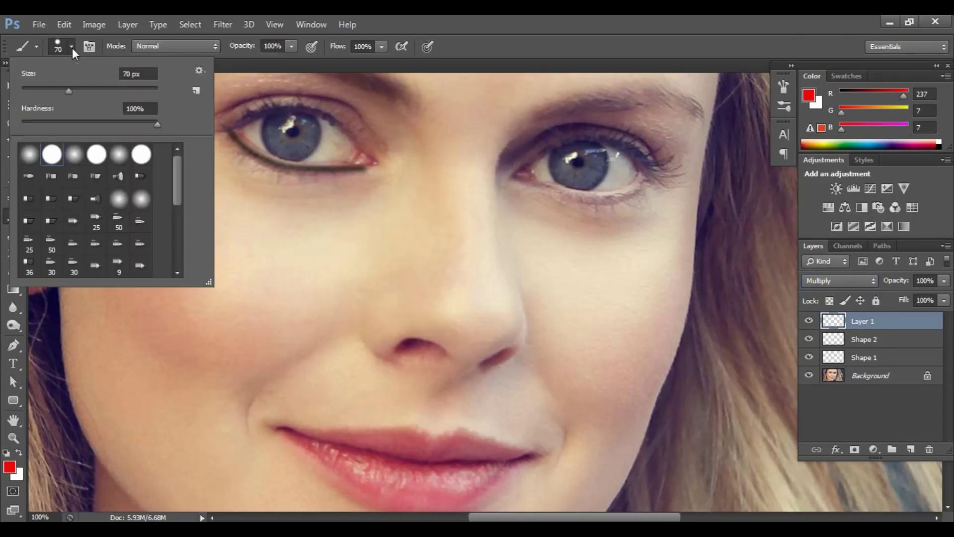
left_click(30, 155)
left_click(448, 18)
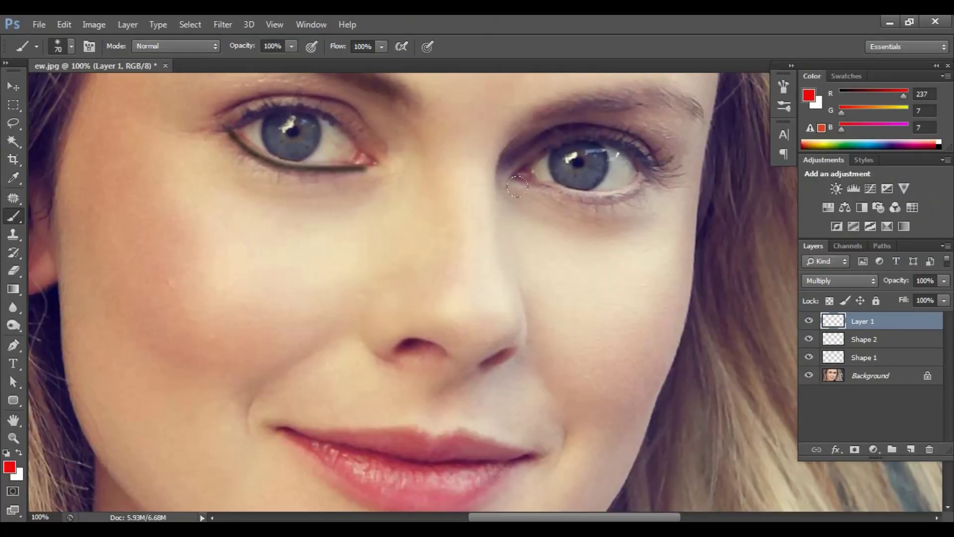
Brush red over the lower and upper lips, resizing the brush between 20 and 35.
scroll(560, 235, "down", 5)
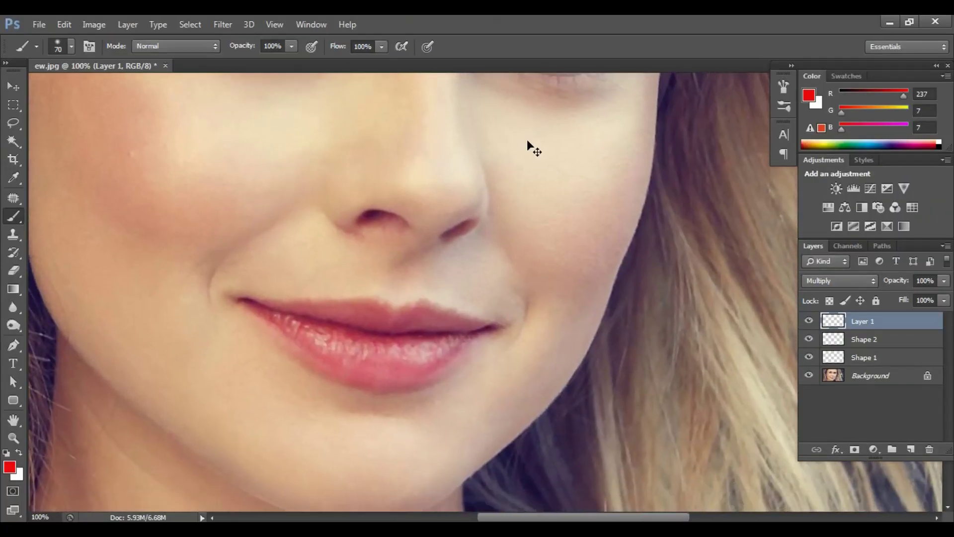
key("ctrl+plus")
key("ctrl+plus")
scroll(505, 192, "down", 5)
scroll(505, 192, "left", 5)
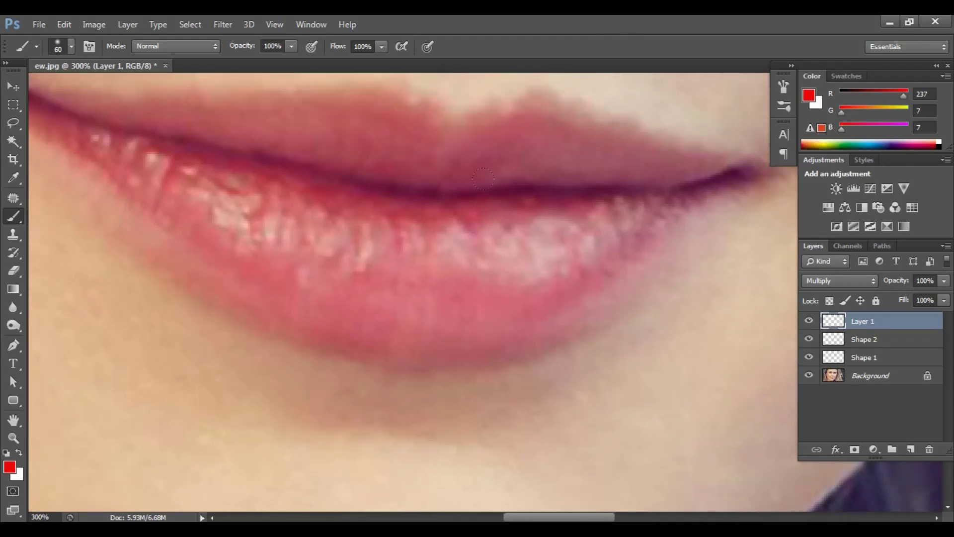
mouse_move(509, 208)
left_mouse_down()
mouse_move(423, 233)
mouse_move(367, 234)
mouse_move(219, 204)
mouse_move(91, 118)
left_mouse_up()
key("ctrl+minus")
key("ctrl+minus")
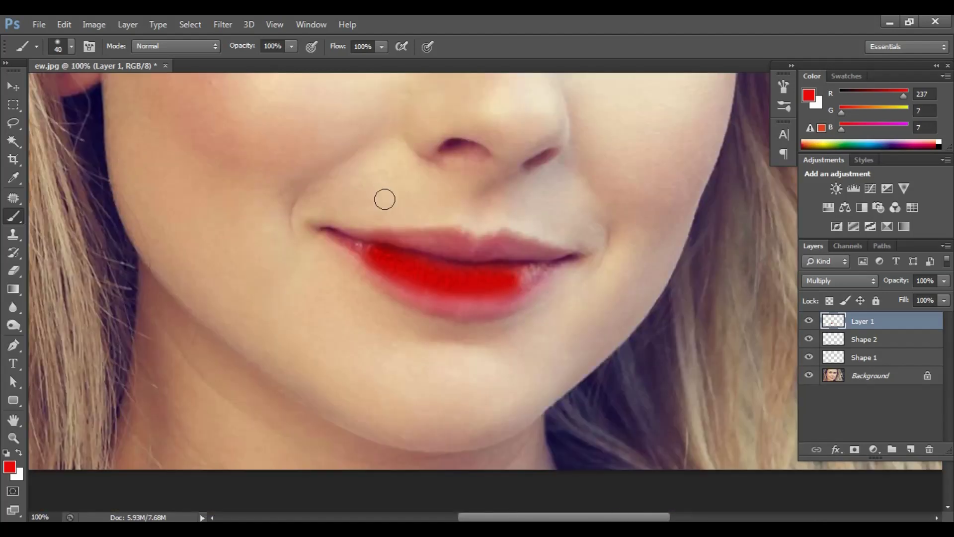
key("bracketleft")
key("bracketleft")
key("bracketleft")
key("bracketleft")
mouse_move(375, 245)
left_mouse_down()
mouse_move(341, 238)
mouse_move(472, 240)
mouse_move(480, 253)
mouse_move(511, 240)
mouse_move(560, 266)
mouse_move(473, 257)
mouse_move(542, 252)
mouse_move(477, 262)
mouse_move(512, 247)
mouse_move(482, 249)
mouse_move(504, 262)
mouse_move(350, 250)
mouse_move(394, 262)
mouse_move(335, 235)
left_mouse_up()
key("bracketright")
key("bracketright")
key("bracketright")
mouse_move(363, 263)
left_mouse_down()
mouse_move(469, 303)
mouse_move(388, 268)
mouse_move(479, 292)
mouse_move(456, 275)
mouse_move(473, 305)
mouse_move(379, 273)
left_mouse_up()
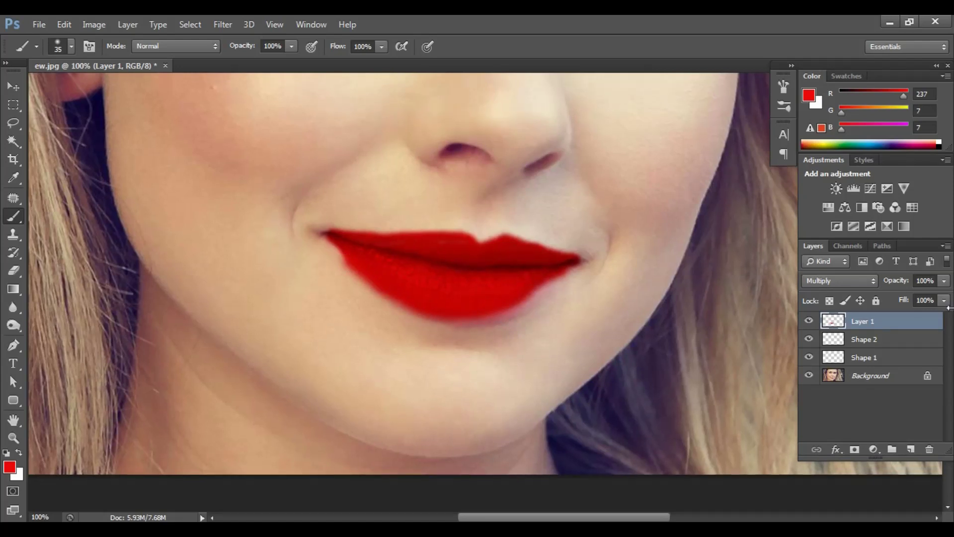
Lower the red lip layer's opacity to 55% in the Layers panel.
left_click(944, 281)
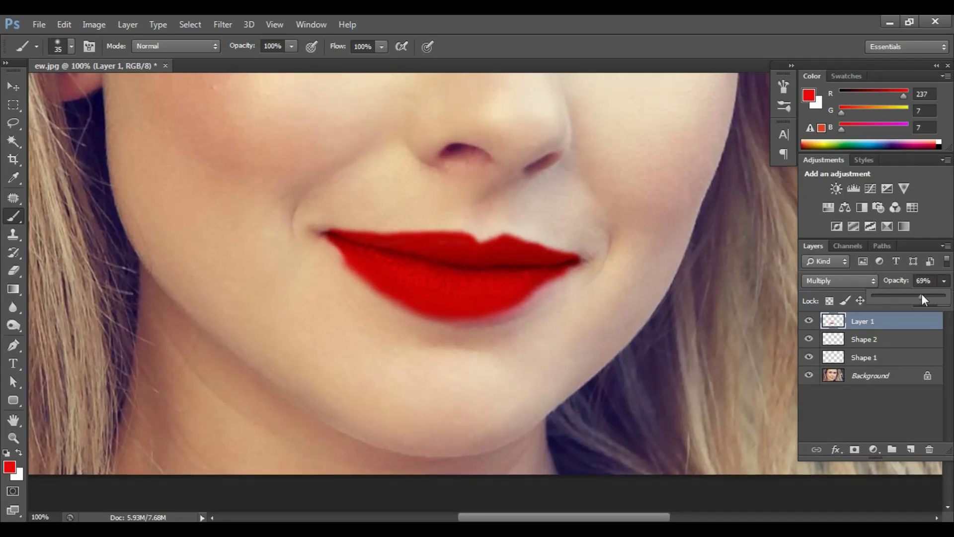
left_click_drag(915, 295, 911, 295)
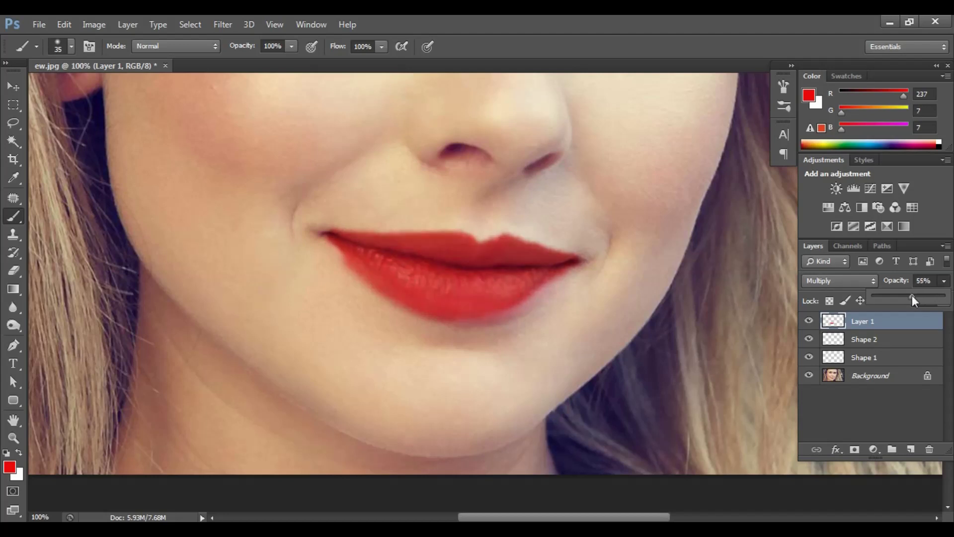